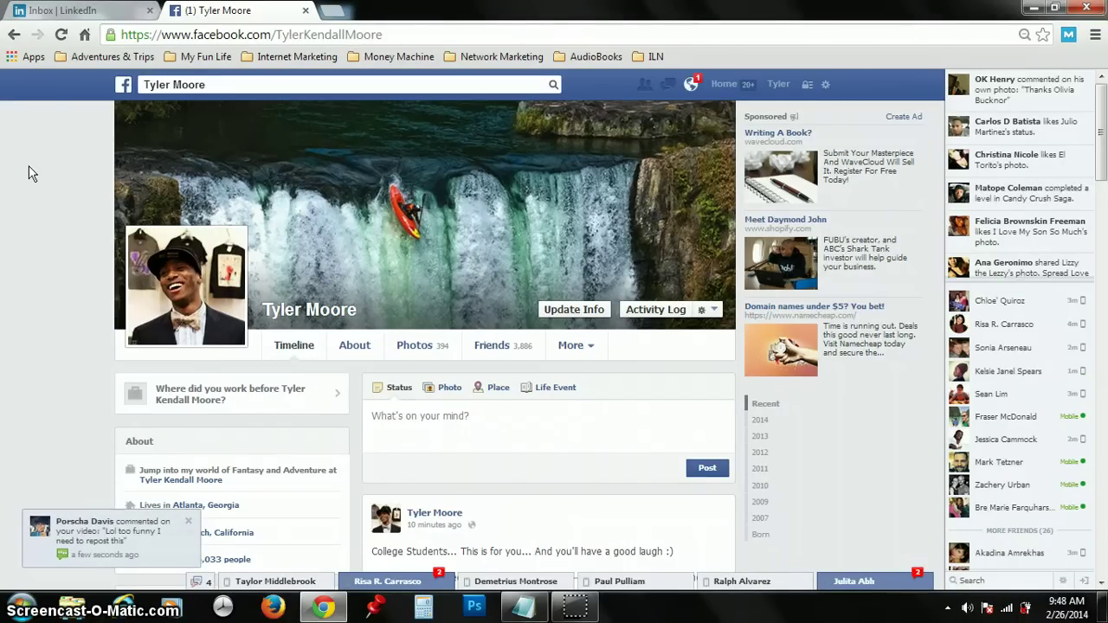
# Step: Switch from the Facebook profile to the LinkedIn inbox tab holding the reply draft
pyautogui.click(69, 10)
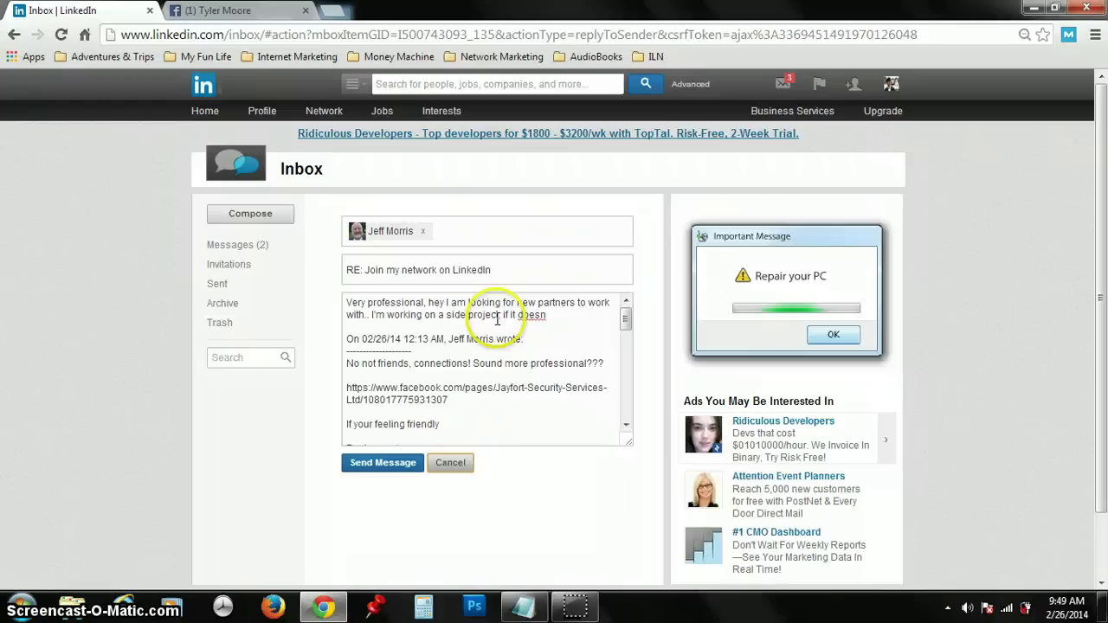
pyautogui.moveTo(625, 317); pyautogui.dragTo(625, 357)
pyautogui.click(626, 306)
pyautogui.click(626, 303)
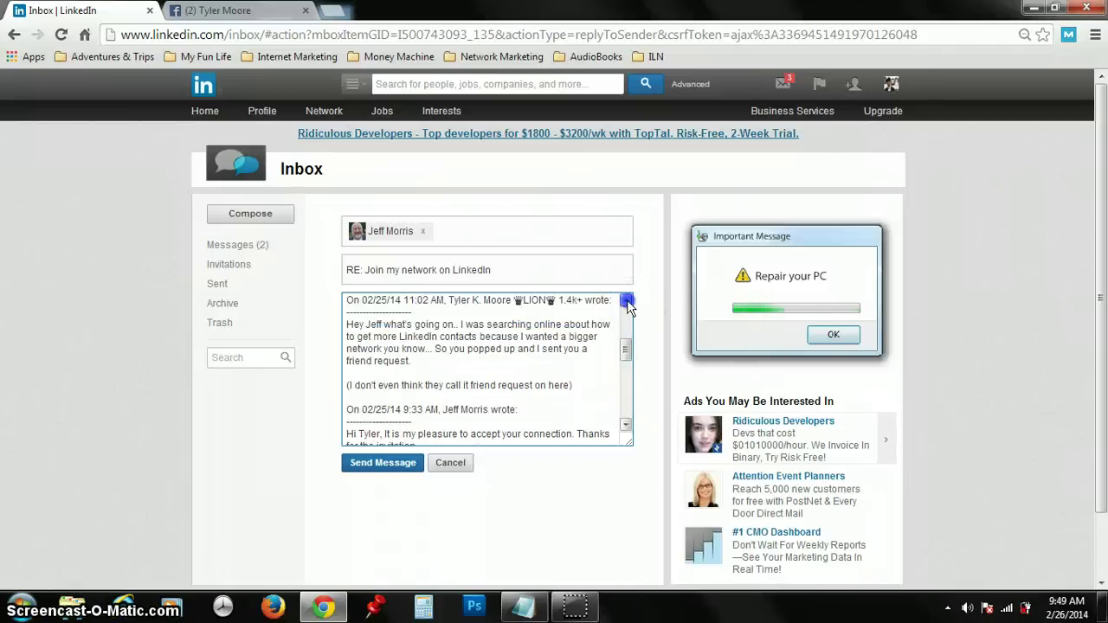
pyautogui.click(627, 303)
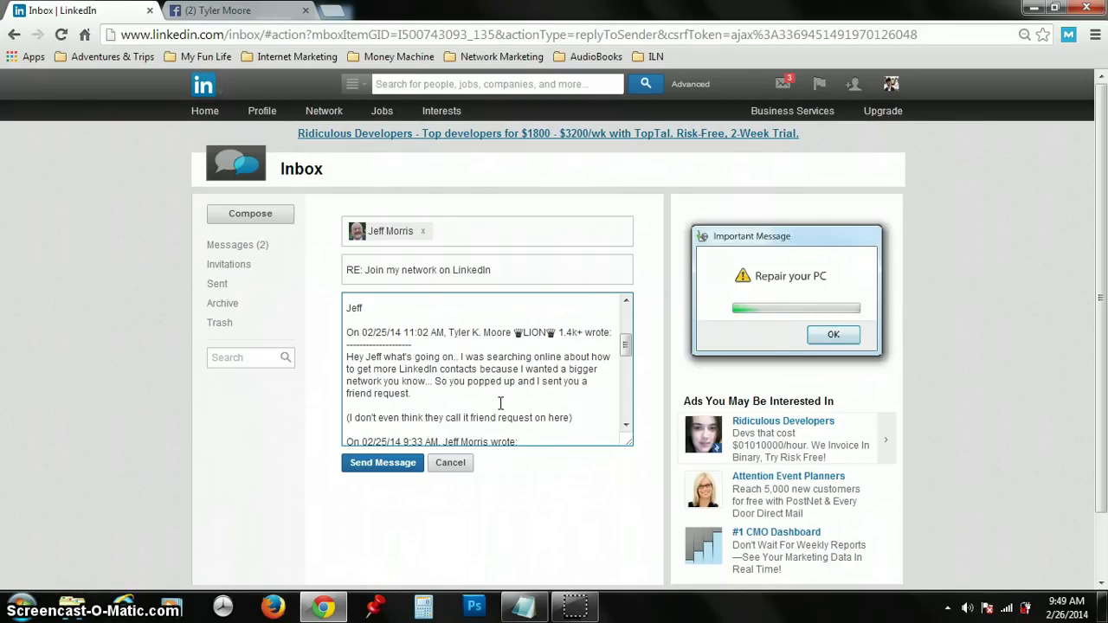
pyautogui.click(627, 301)
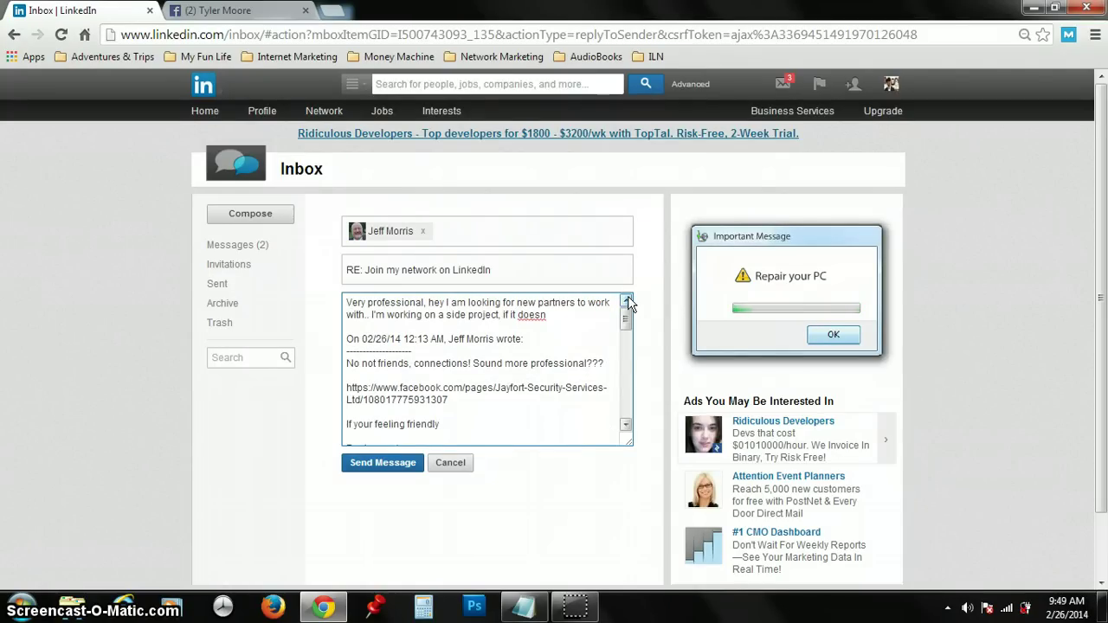
pyautogui.click(529, 316)
pyautogui.click(533, 316)
pyautogui.click(546, 315)
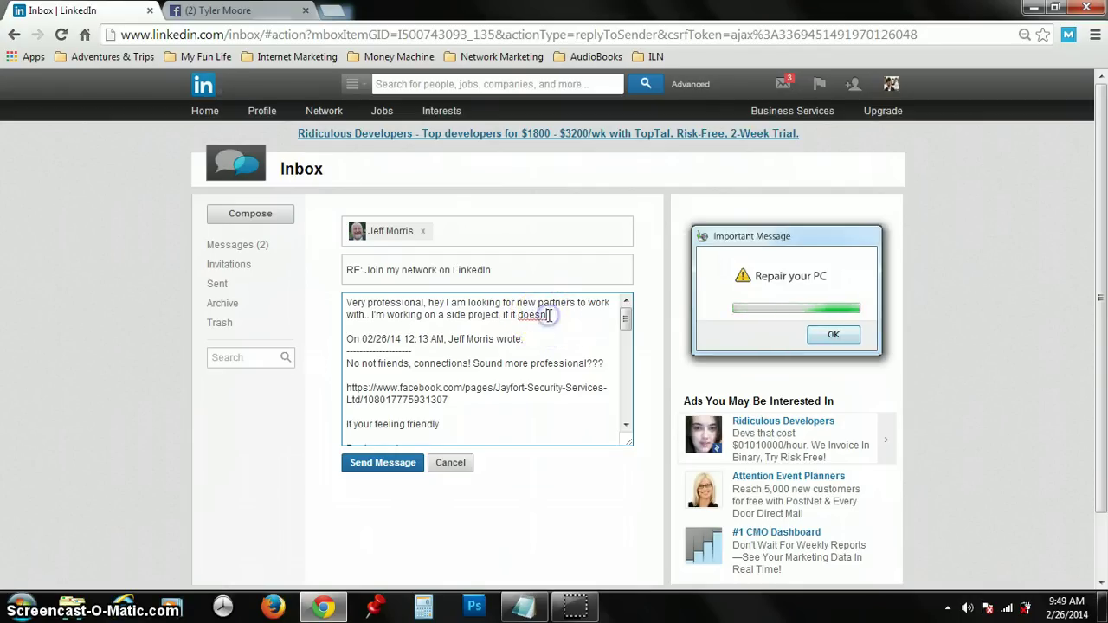
# Step: Replace 'if it does' with the side-project pitch: from home or the beach, bring two margaritas
pyautogui.press('BackSpace')
pyautogui.press('BackSpace')
pyautogui.press('BackSpace')
pyautogui.press('BackSpace')
pyautogui.press('BackSpace')
pyautogui.press('BackSpace')
pyautogui.press('BackSpace')
pyautogui.press('BackSpace')
pyautogui.press('BackSpace')
pyautogui.press('BackSpace')
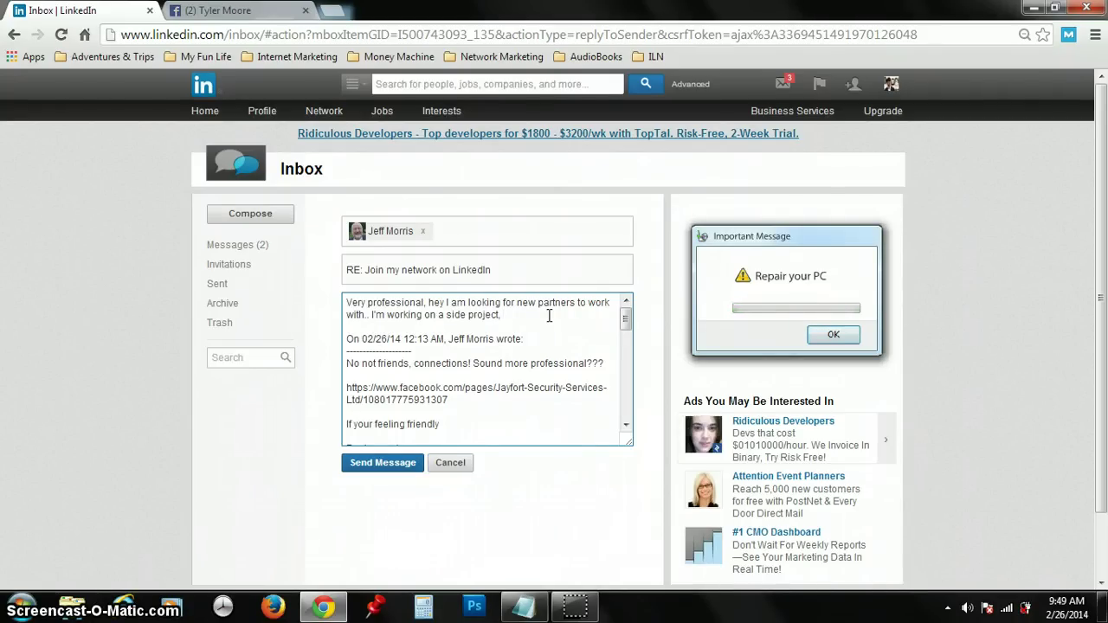
pyautogui.write("if it doesn't")
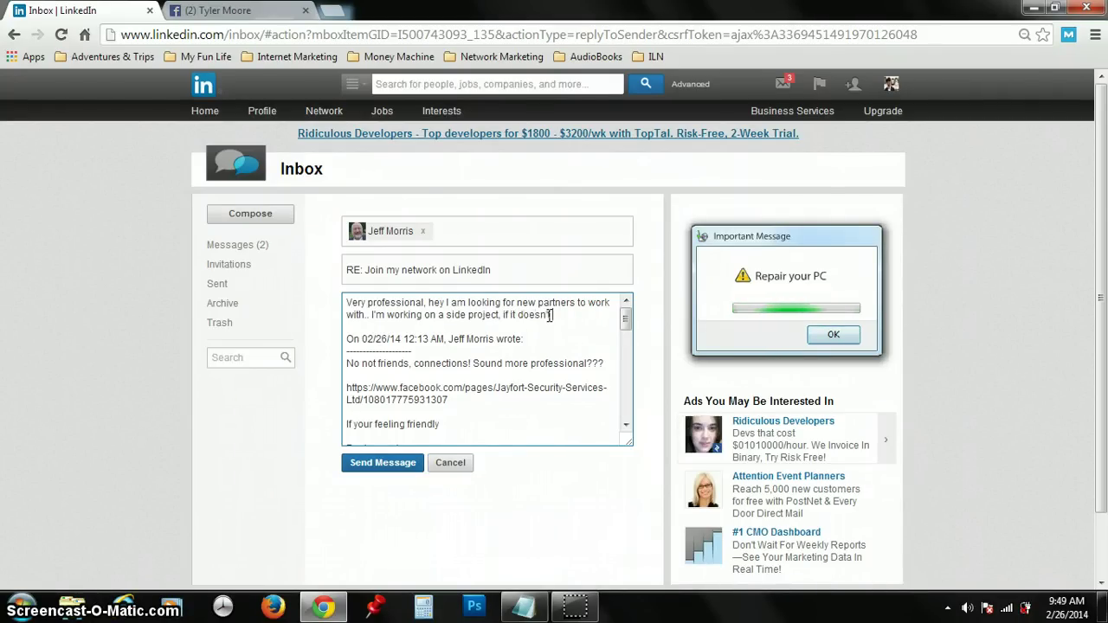
pyautogui.write(' interefere')
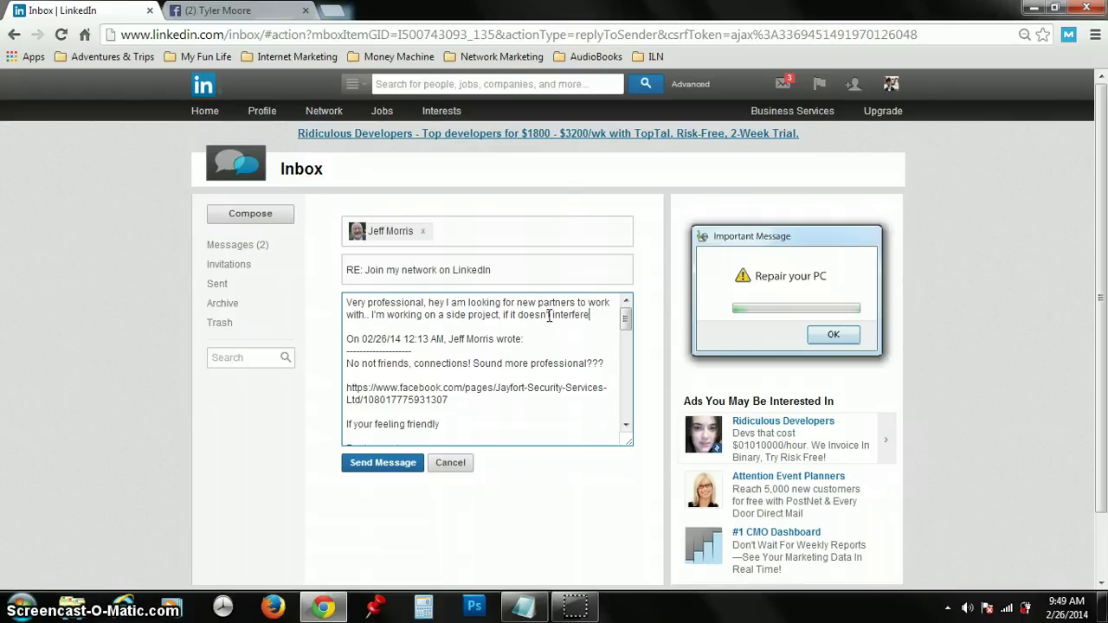
pyautogui.write(' with waht')
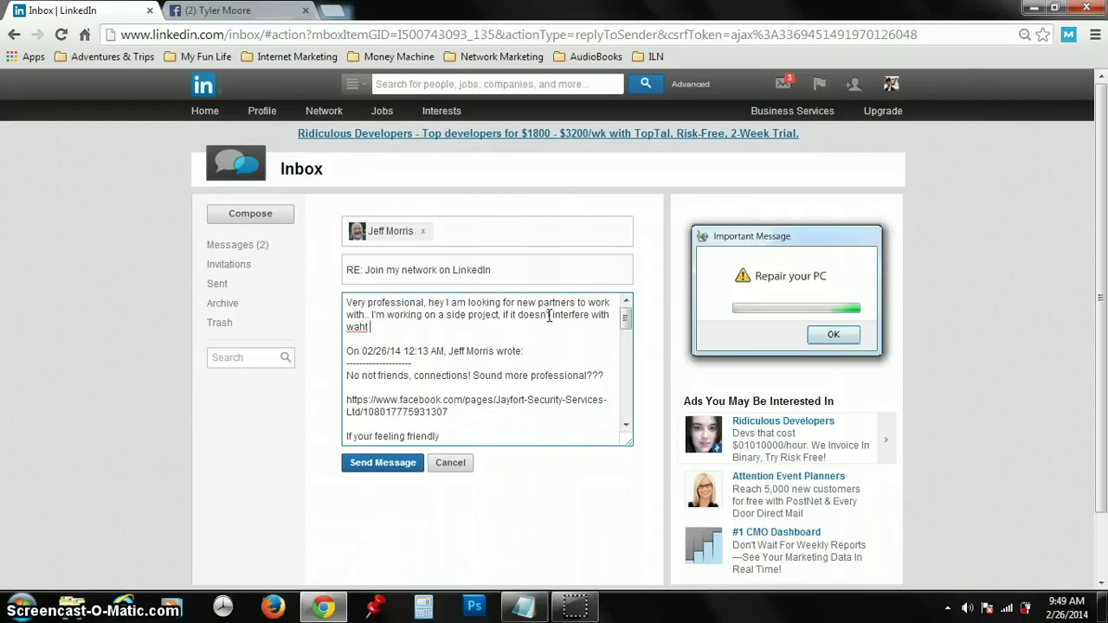
pyautogui.press('BackSpace')
pyautogui.press('BackSpace')
pyautogui.press('BackSpace')
pyautogui.press('BackSpace')
pyautogui.write('hat')
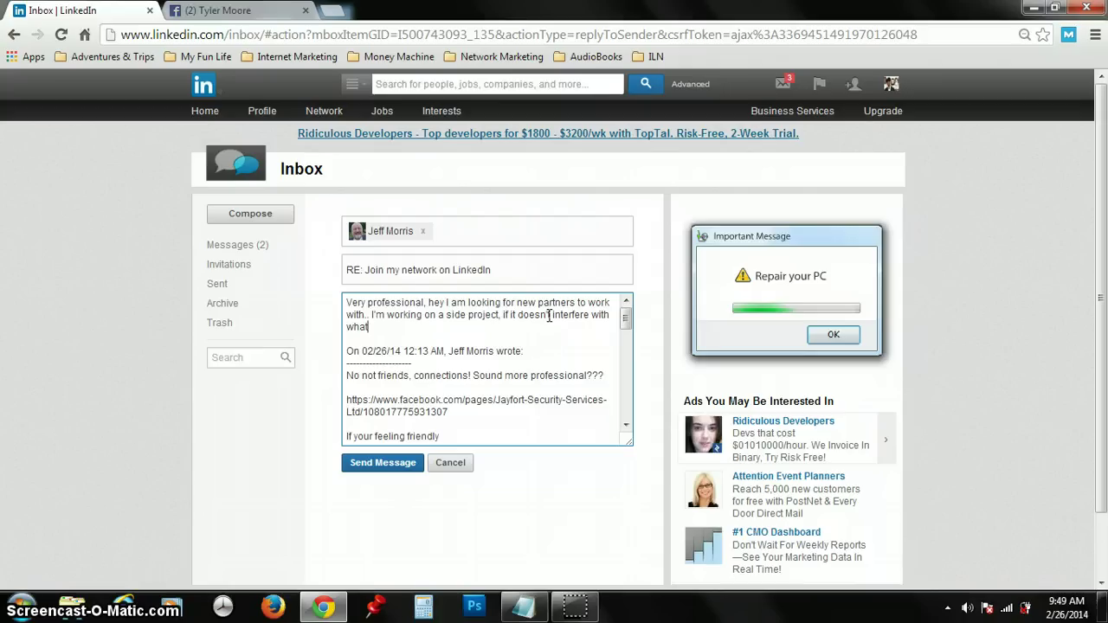
pyautogui.write(" you're already doing")
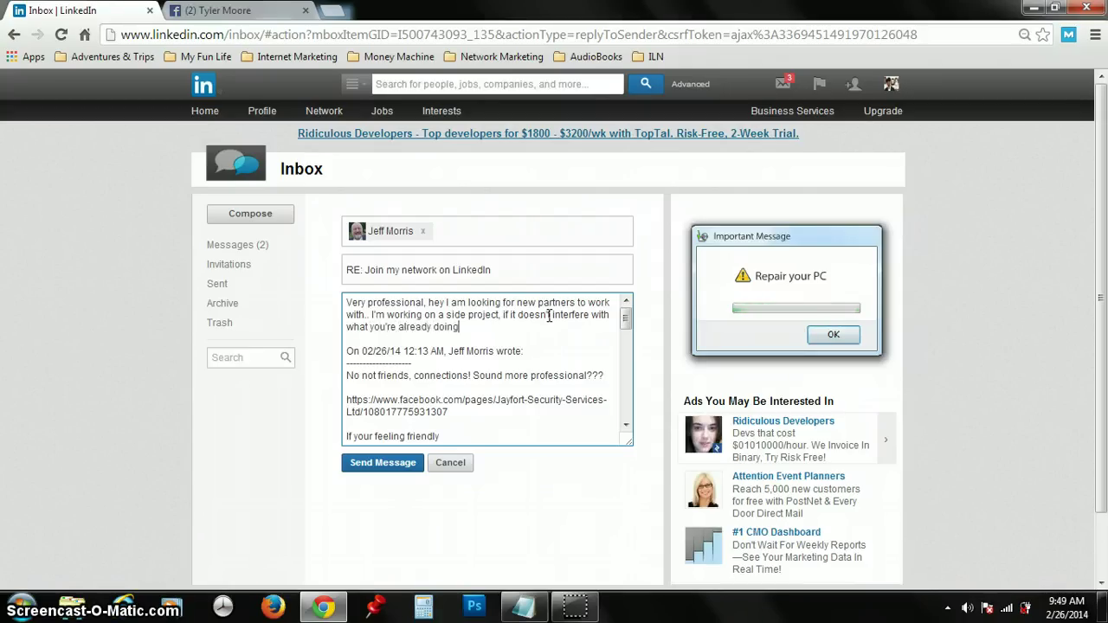
pyautogui.write('... WOuld')
pyautogui.press('BackSpace')
pyautogui.press('BackSpace')
pyautogui.press('BackSpace')
pyautogui.write('ould you be intereste')
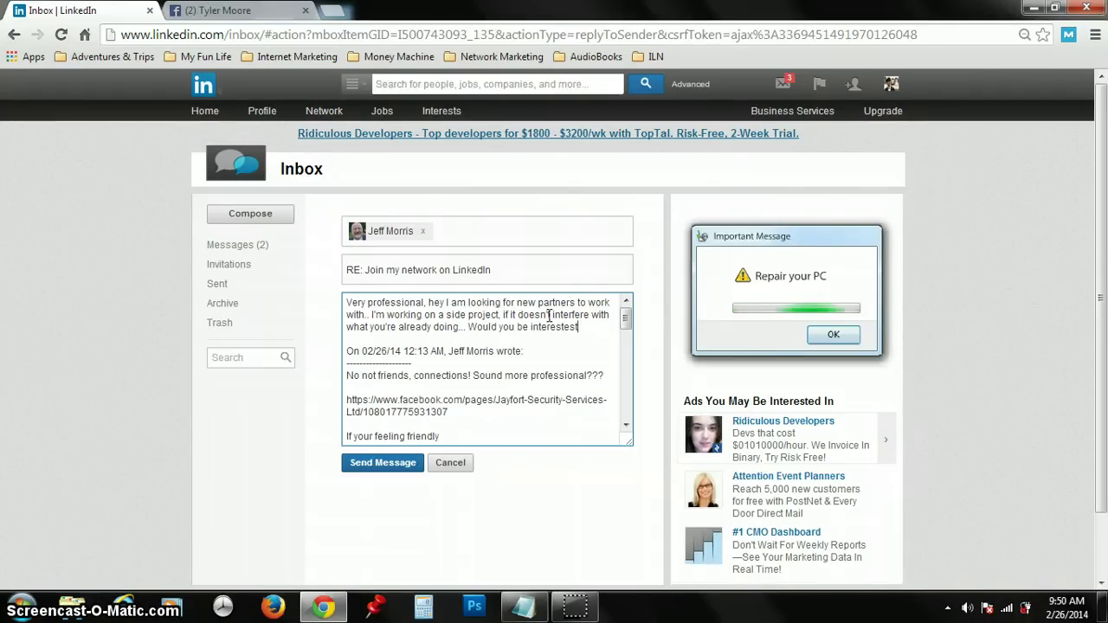
pyautogui.write('d?')
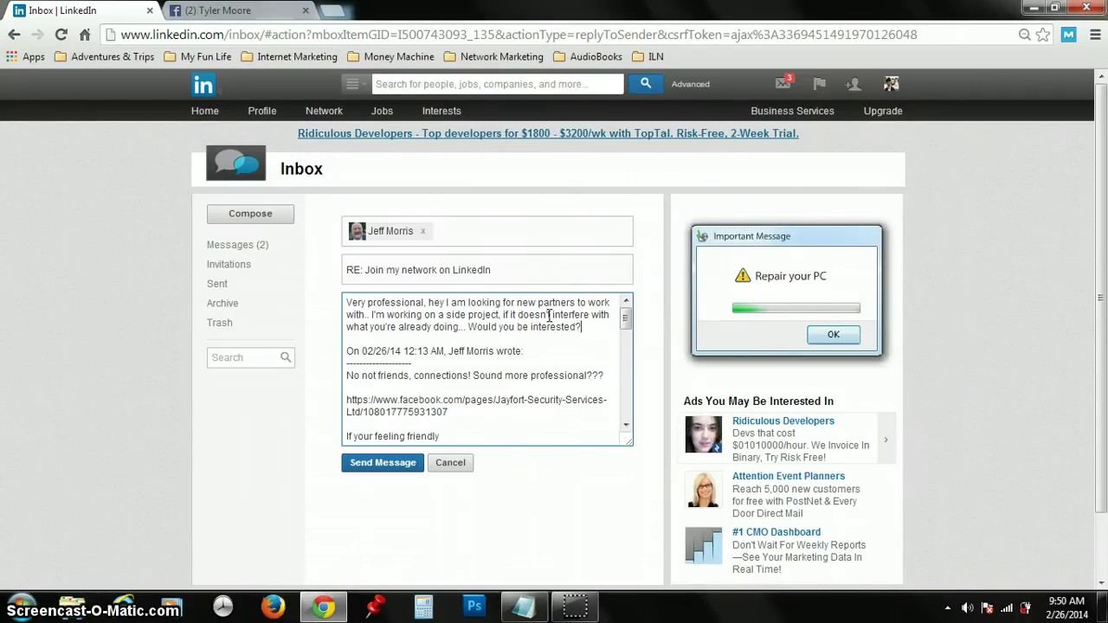
pyautogui.write(' Maybe your cou')
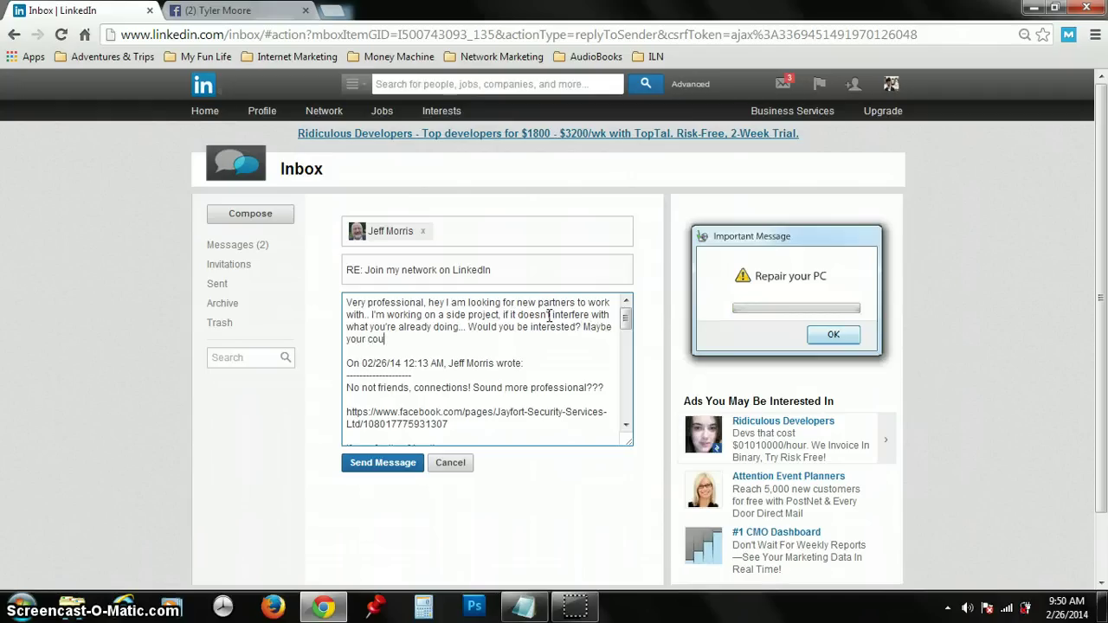
pyautogui.write(' c')
pyautogui.write('o it from home... or on ')
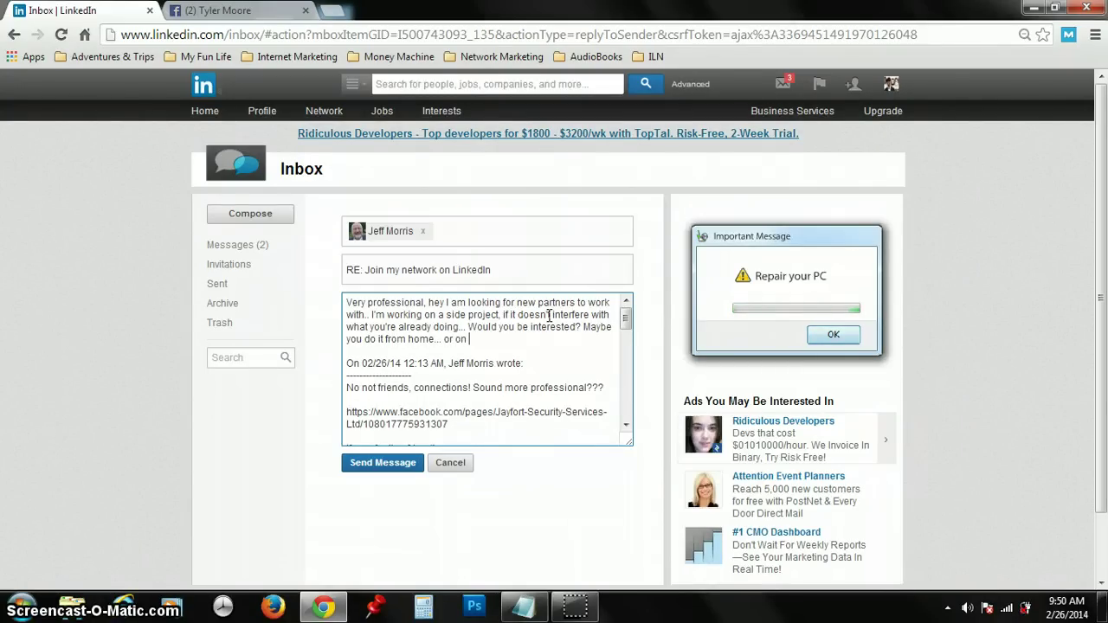
pyautogui.write('the beach.. Your cho')
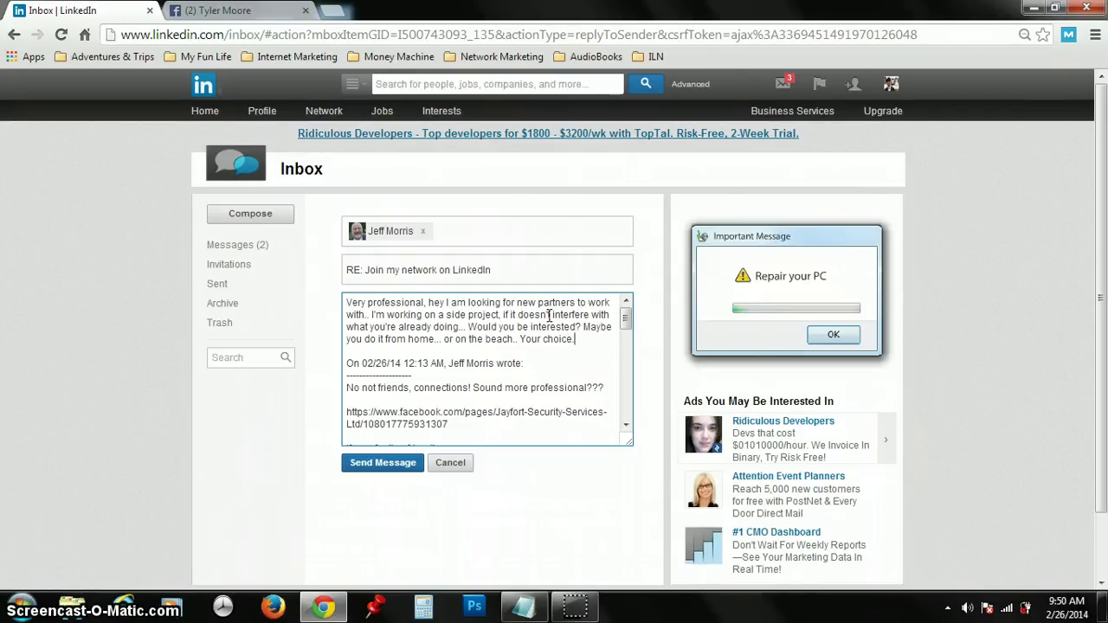
pyautogui.write('ice. A')
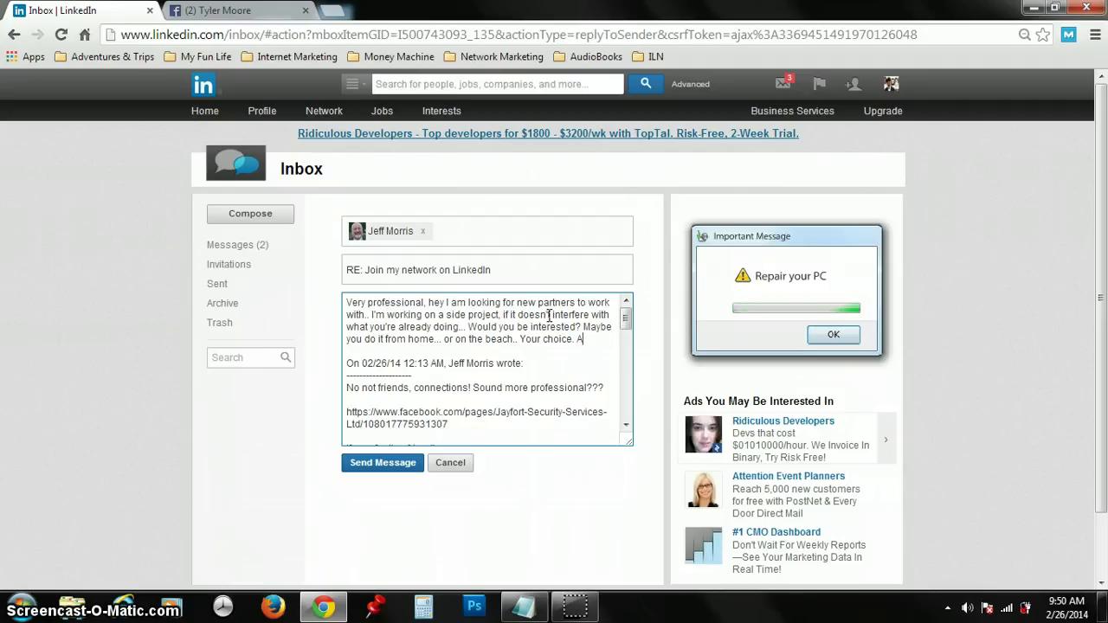
pyautogui.write('nd i')
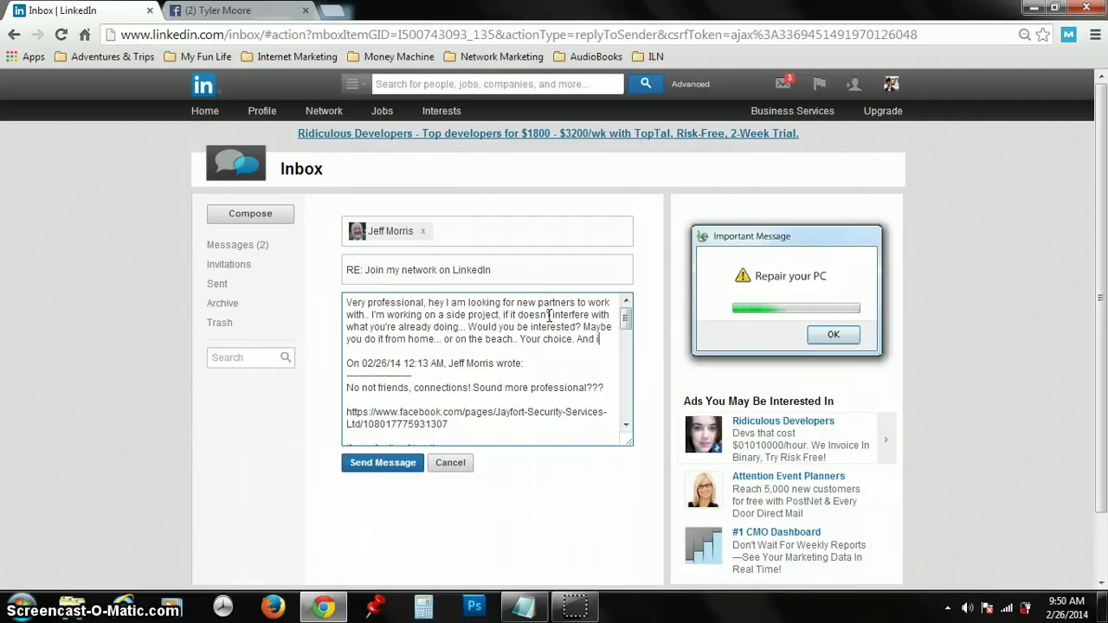
pyautogui.write('f you choose ')
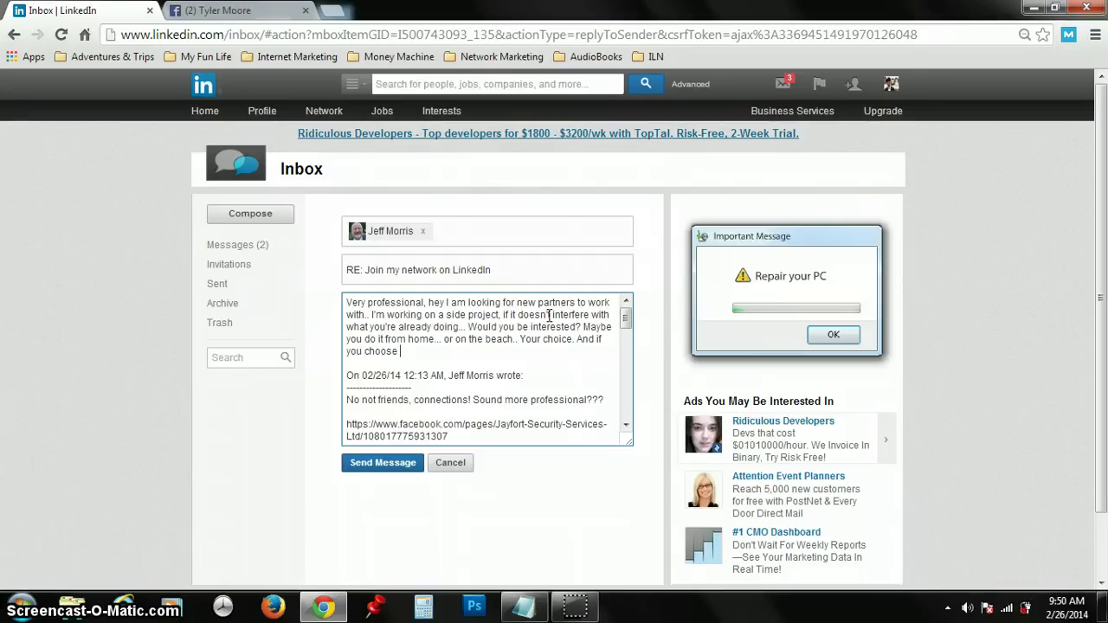
pyautogui.write('the beach, have')
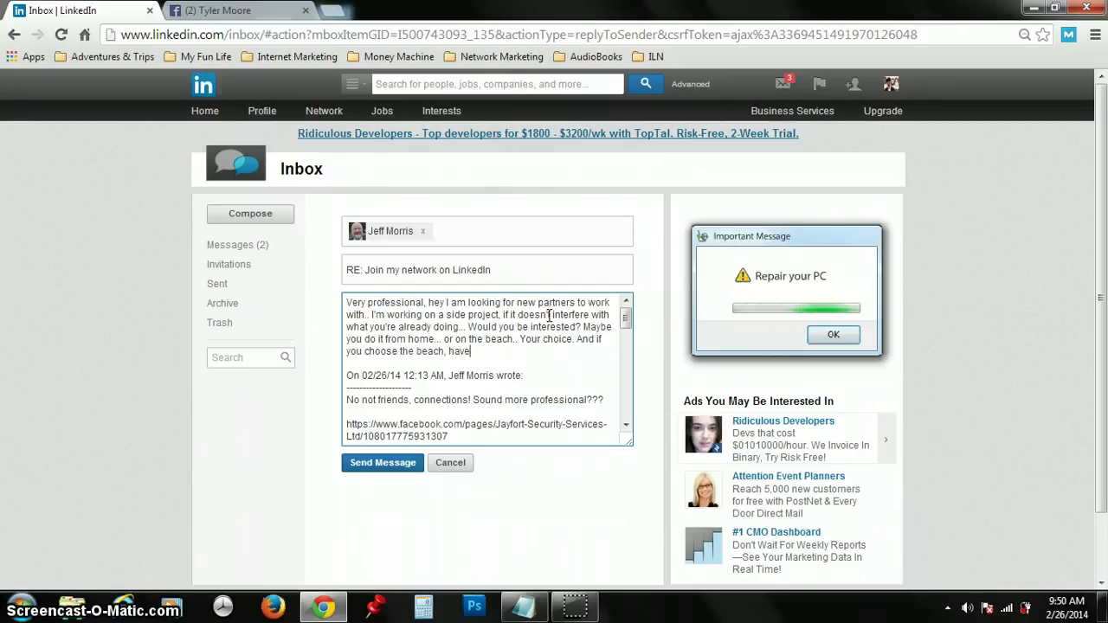
pyautogui.press('BackSpace')
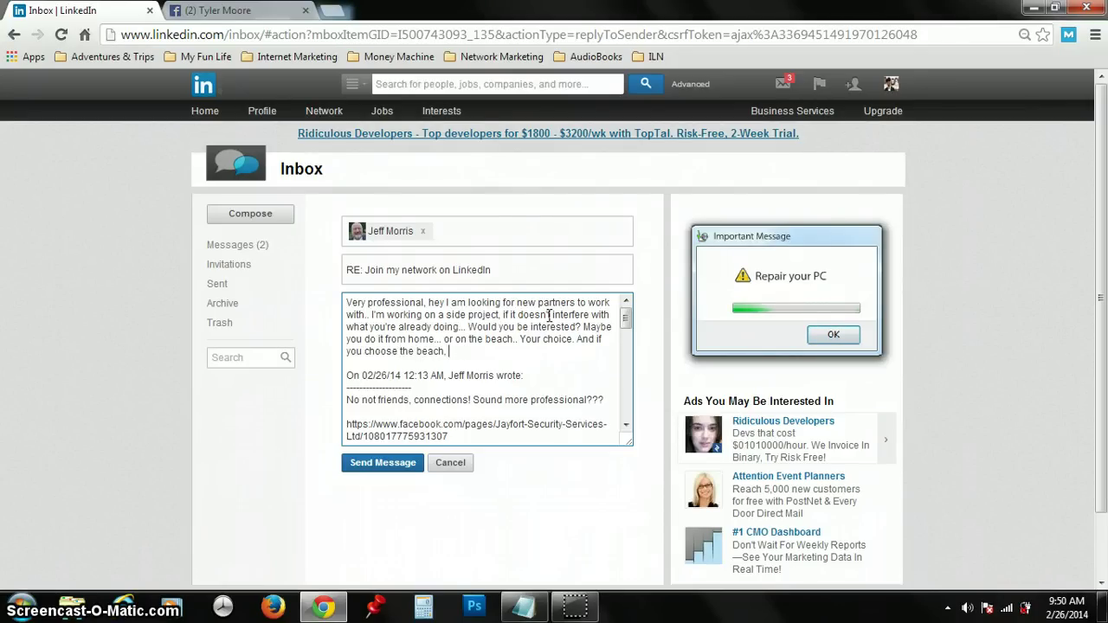
pyautogui.write('make sure yo')
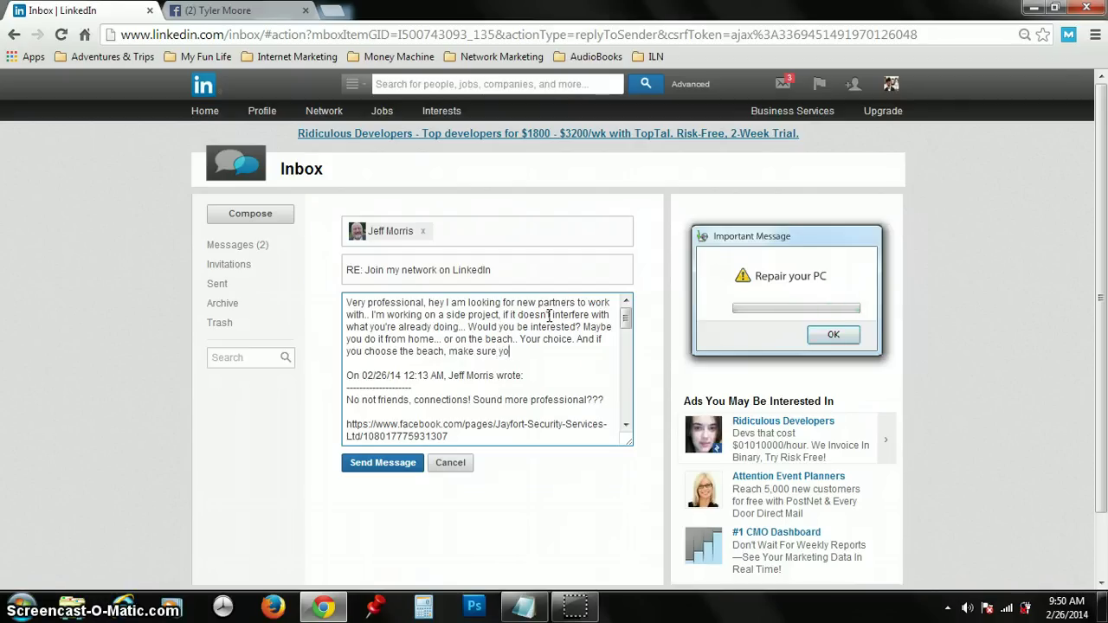
pyautogui.write('u bring two')
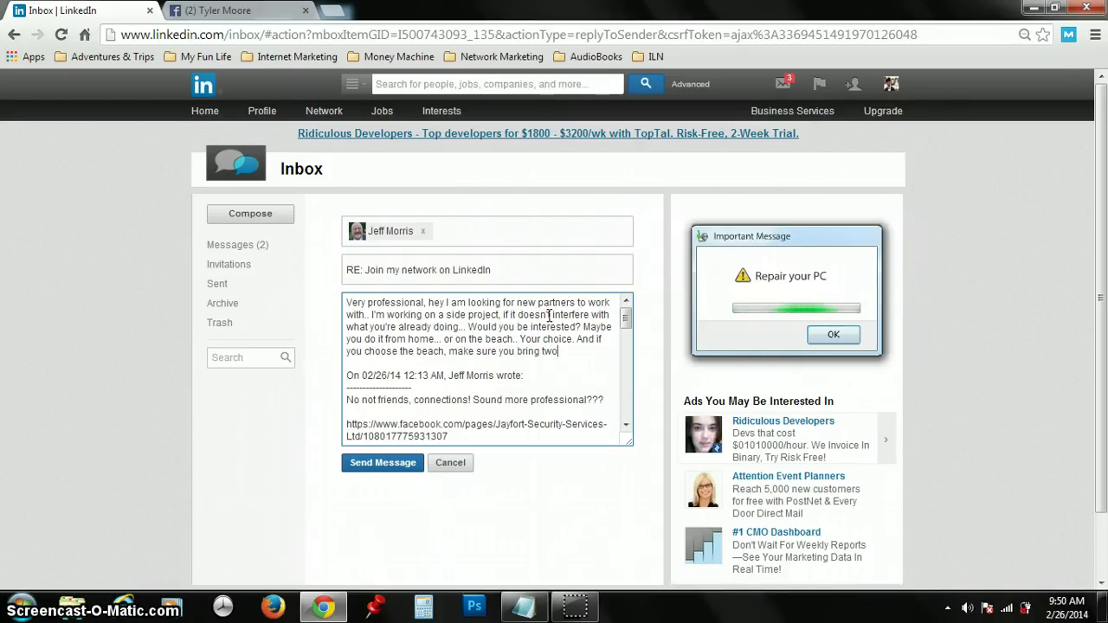
pyautogui.write(' margarita')
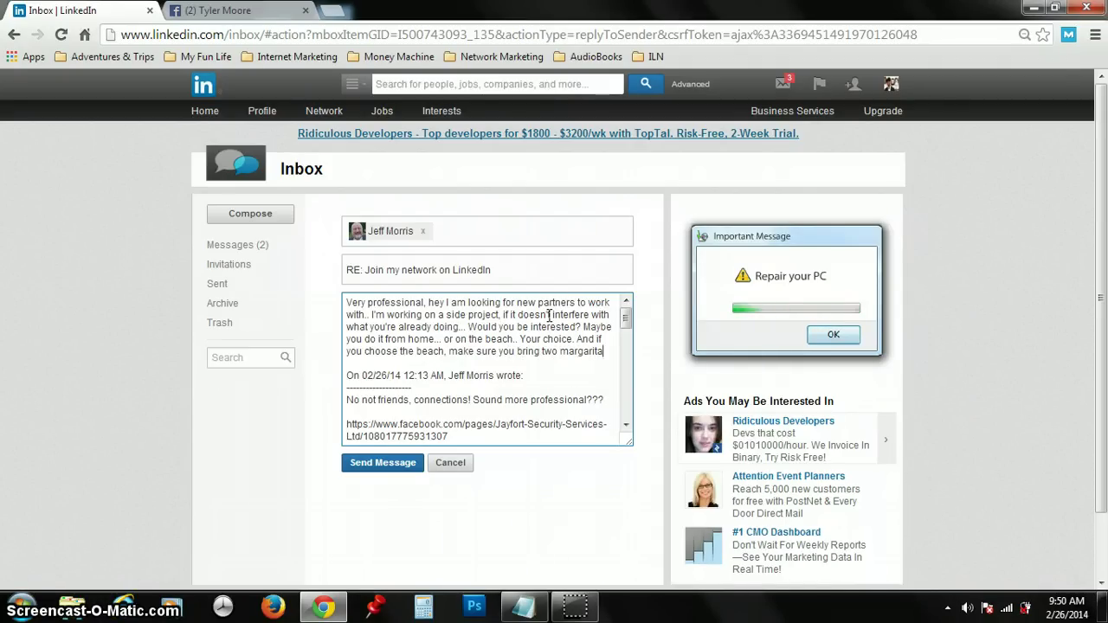
pyautogui.write('s,')
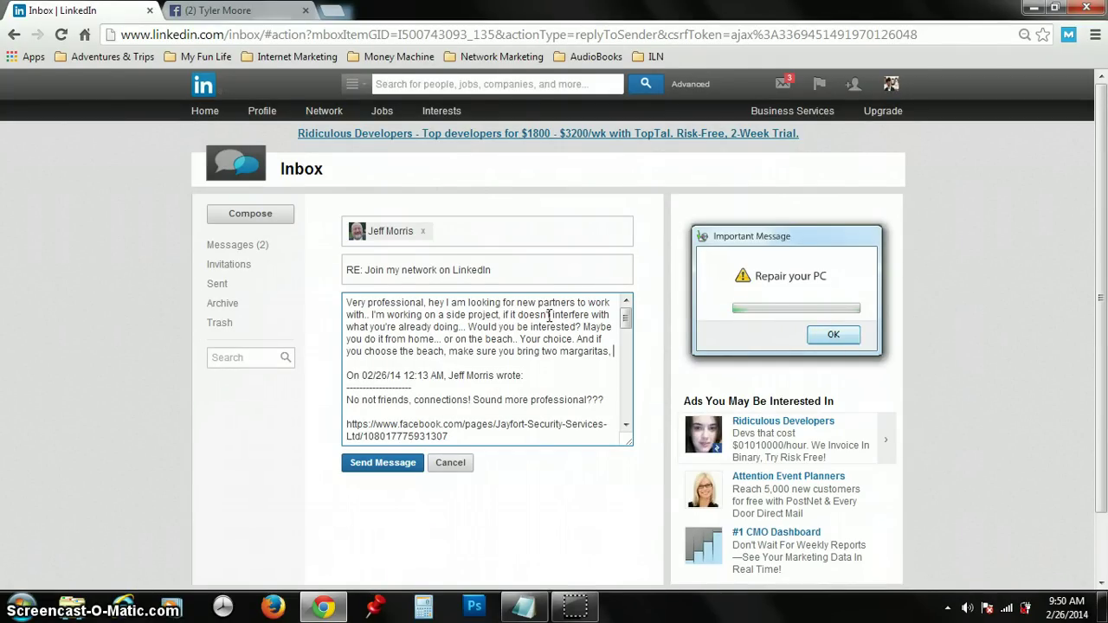
pyautogui.write(' one for me and')
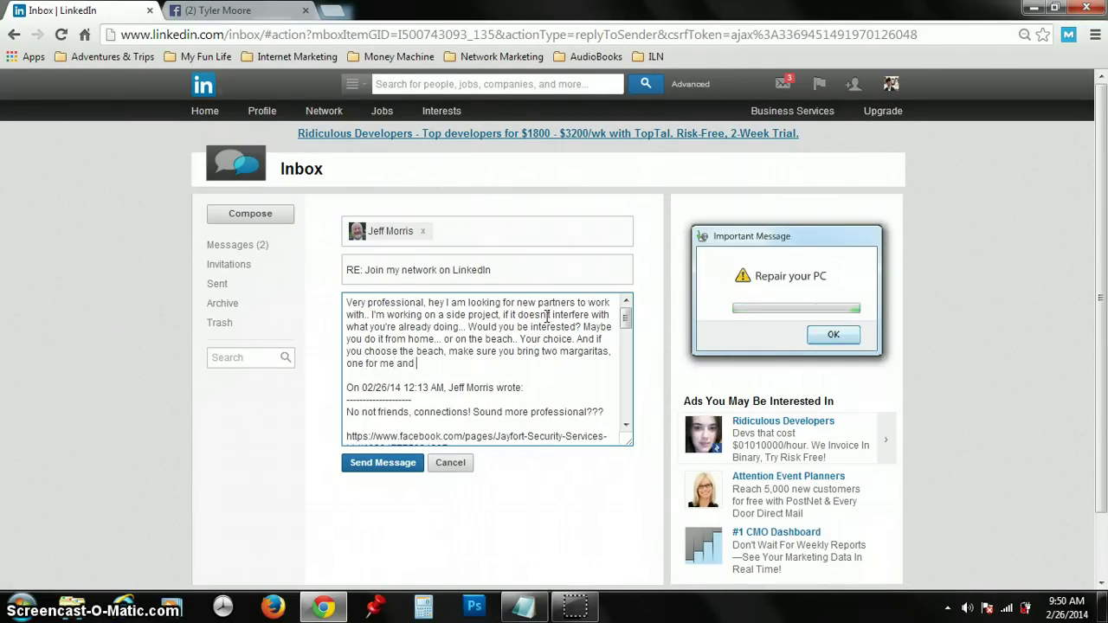
pyautogui.write(' one for you.')
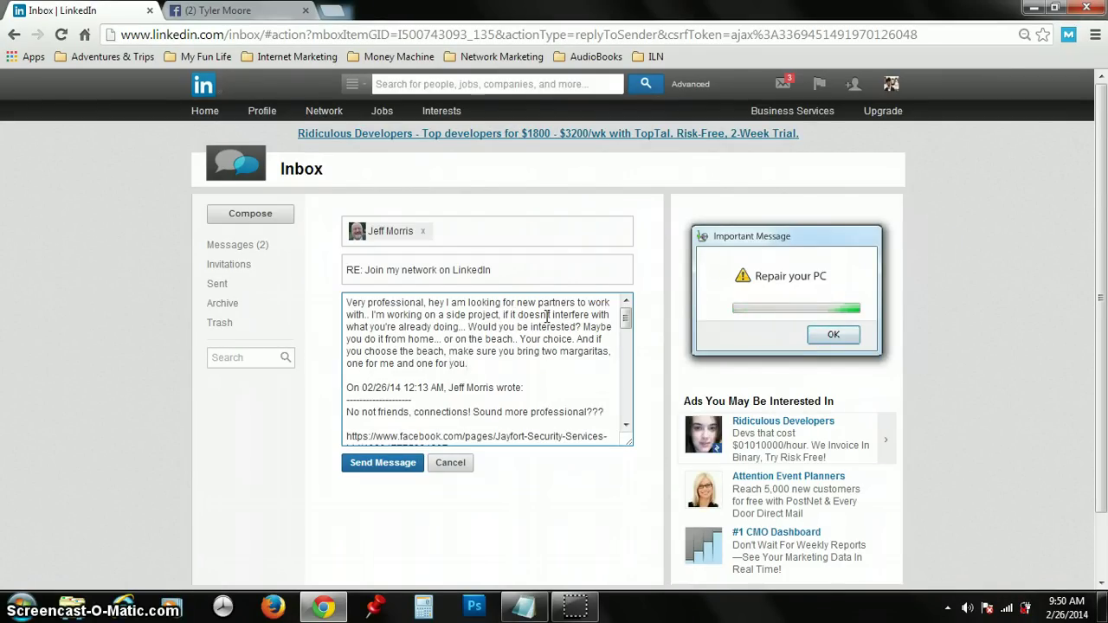
# Step: Break the reply into paragraphs before 'Your choice' and before 'Would you be interested?'
pyautogui.click(524, 332)
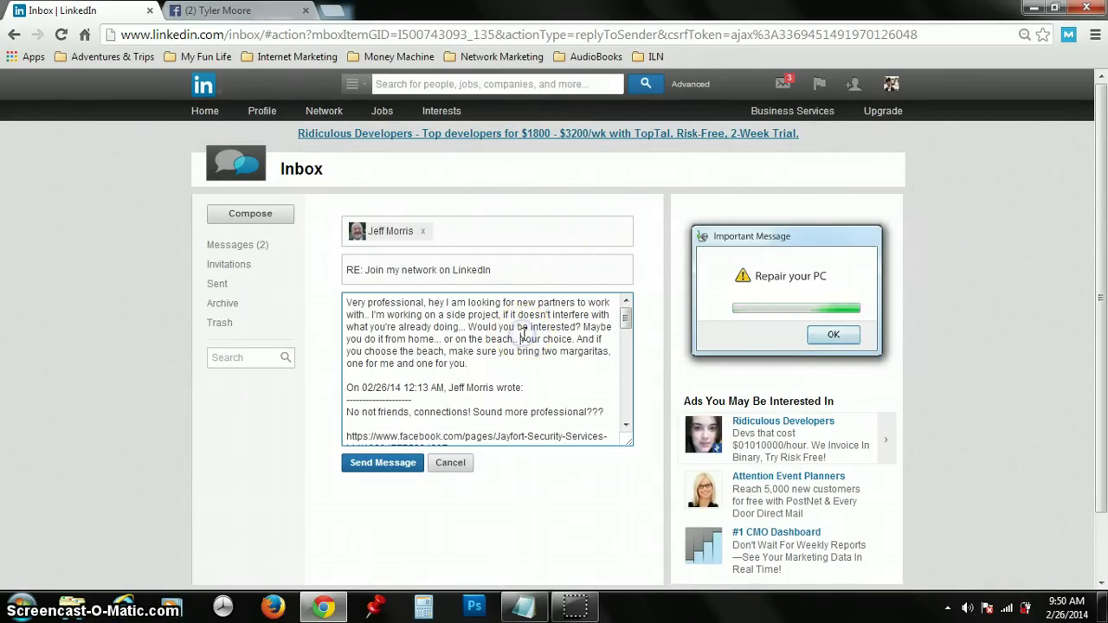
pyautogui.press('Return')
pyautogui.press('Return')
pyautogui.click(478, 334)
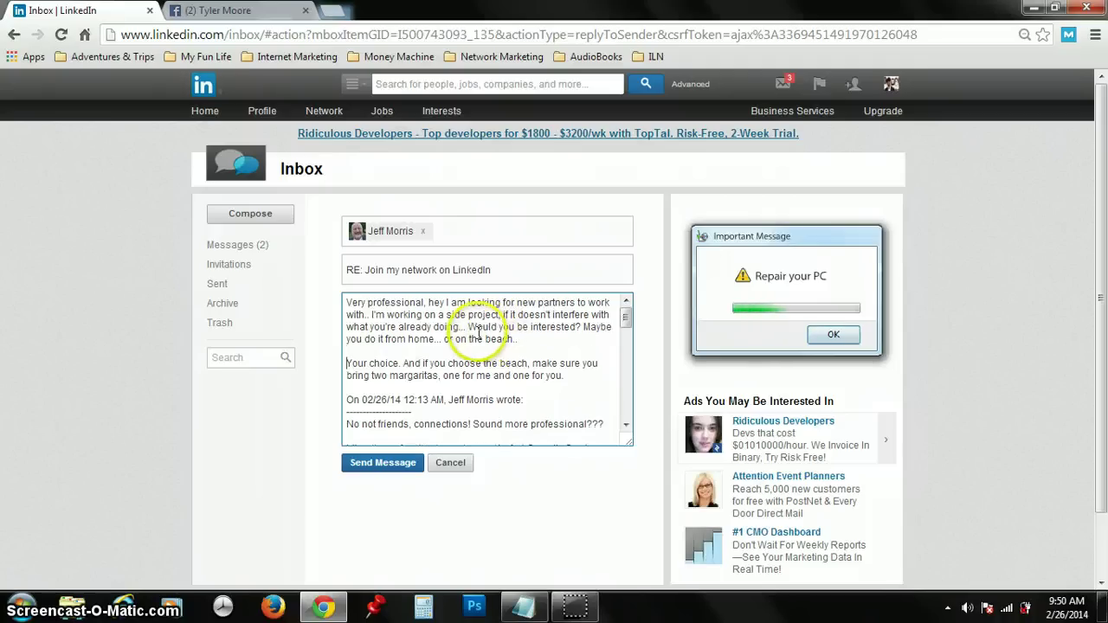
pyautogui.press('Return')
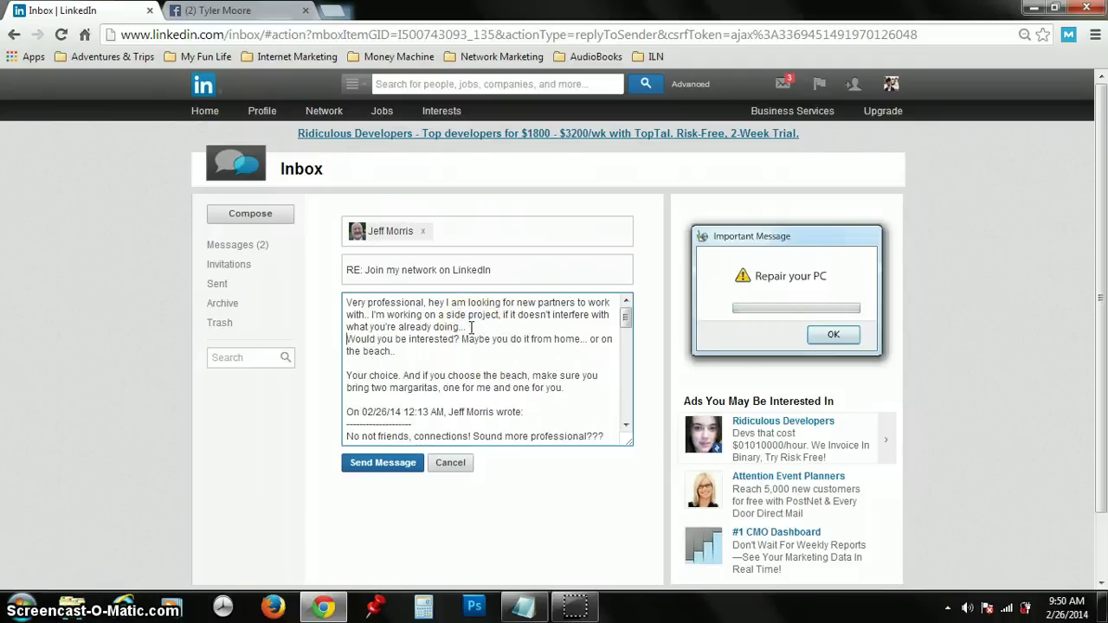
pyautogui.press('Return')
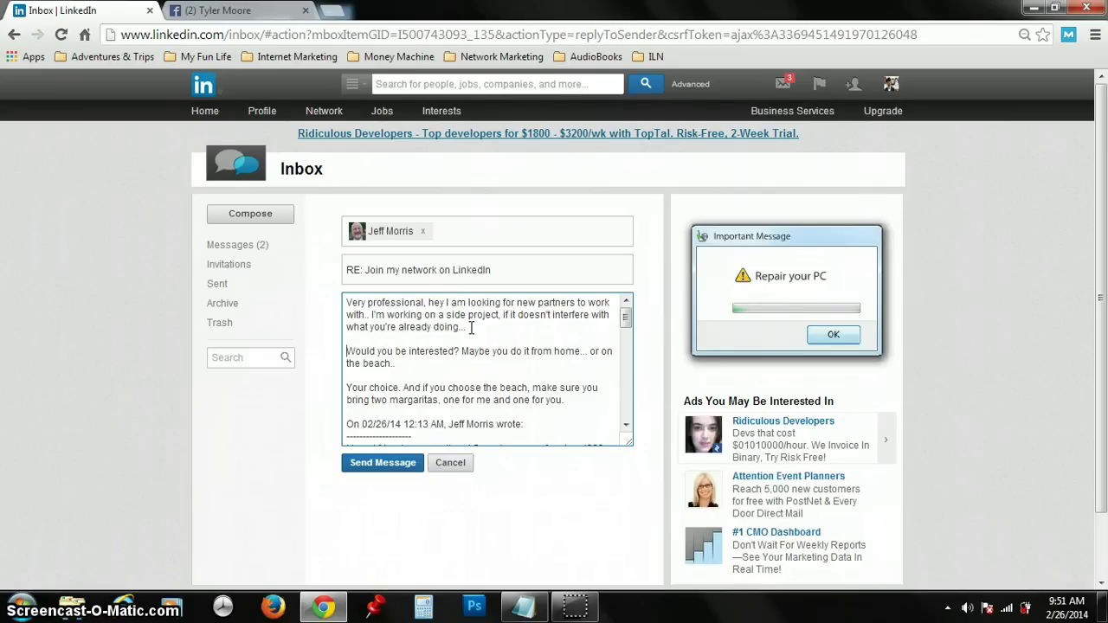
# Step: In a new tab, go to YouTube and search '24 closing techniques'
pyautogui.click(335, 12)
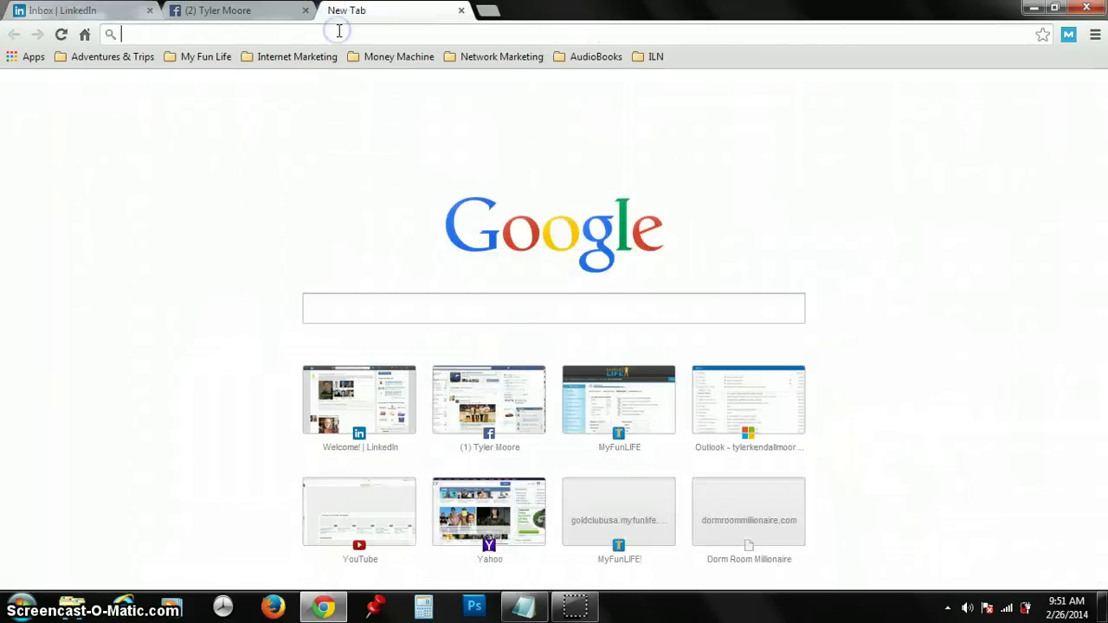
pyautogui.write('youtube.com')
pyautogui.press('Return')
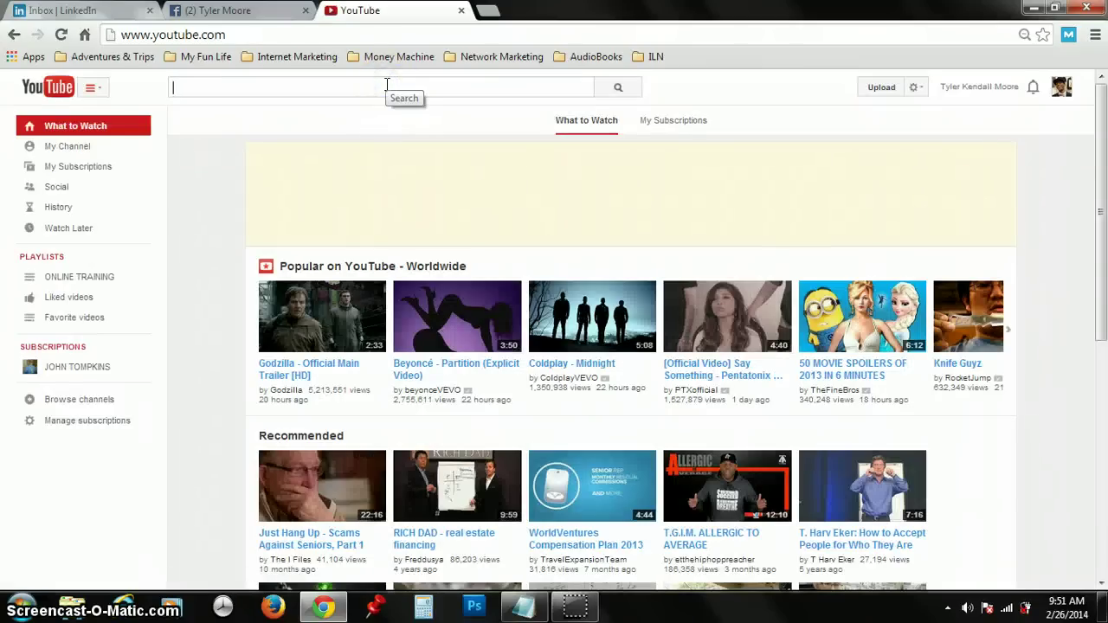
pyautogui.write('24 ')
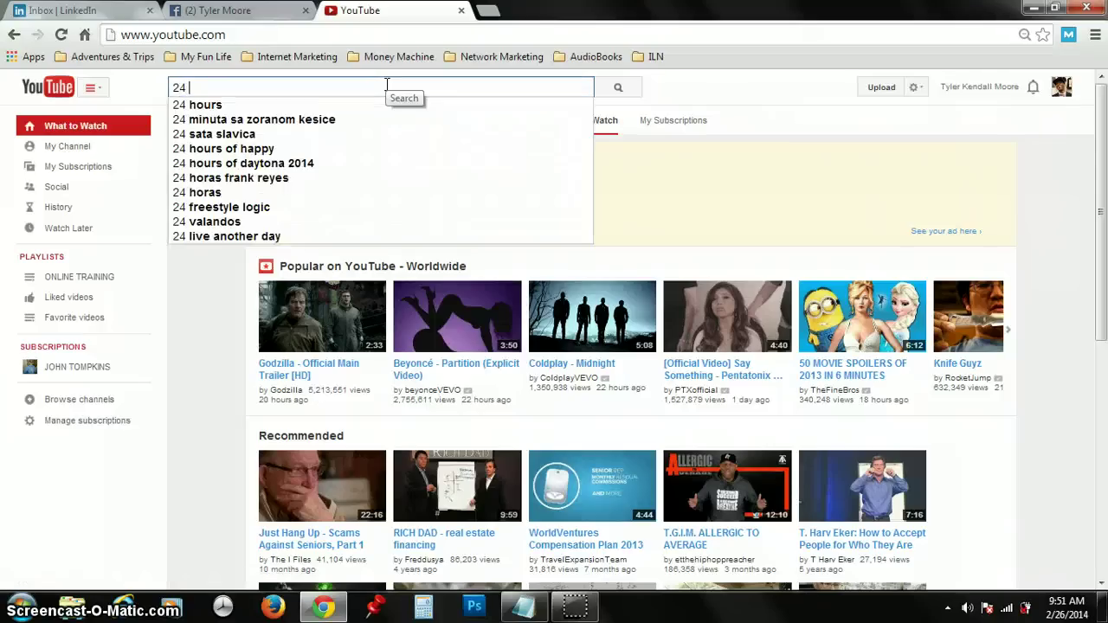
pyautogui.write('closing tech')
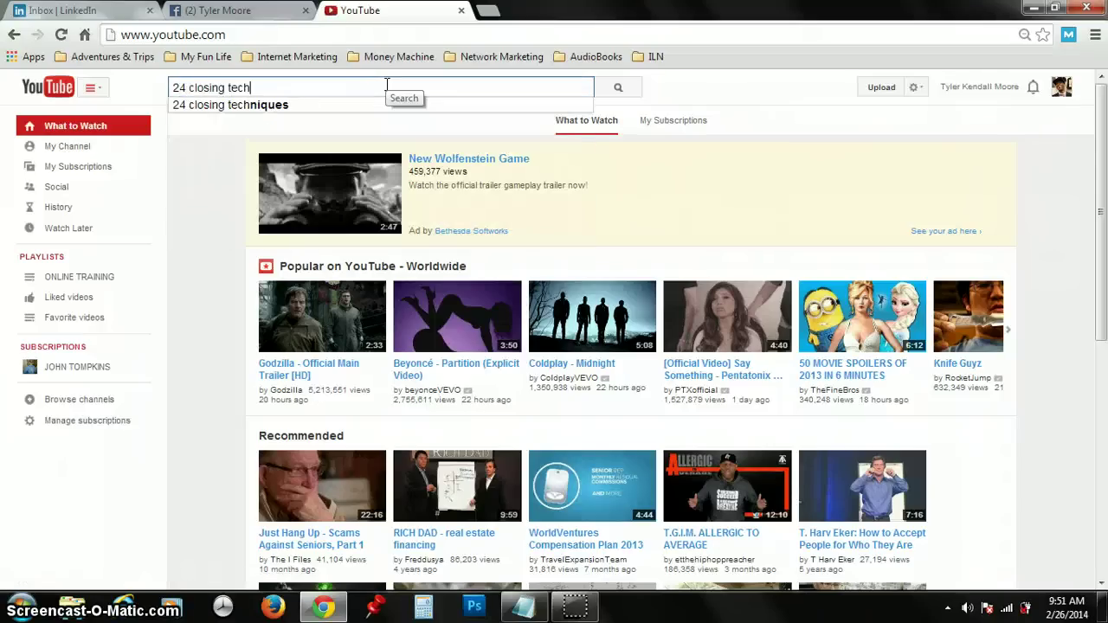
pyautogui.write('niques')
pyautogui.press('Return')
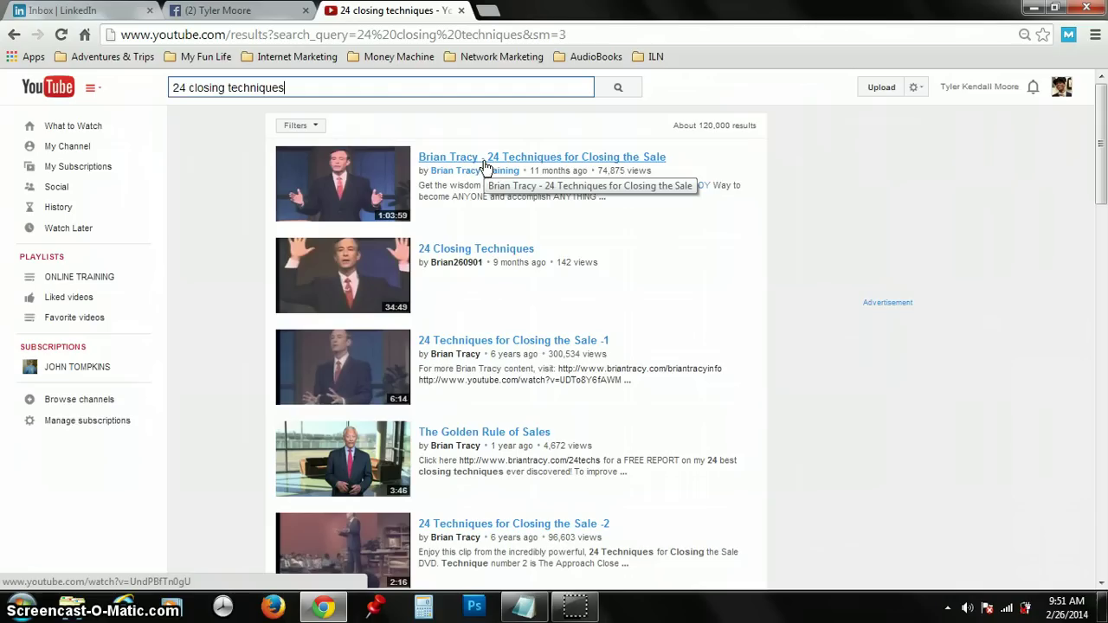
# Step: Search Google for 'different ways to get people to say yes'
pyautogui.click(480, 35)
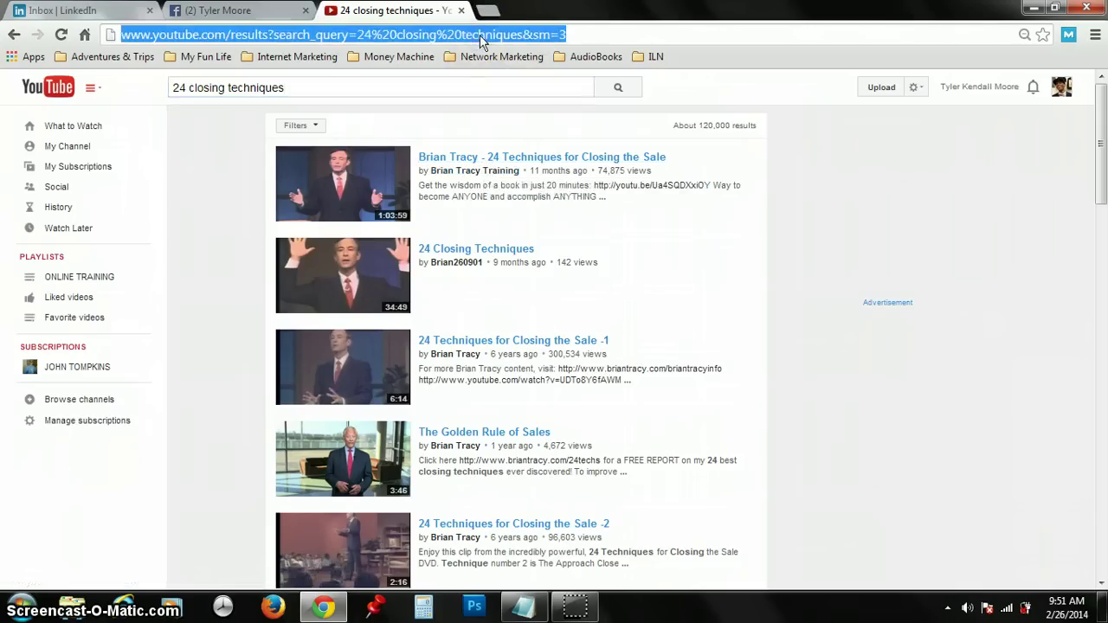
pyautogui.write('google')
pyautogui.write('.com')
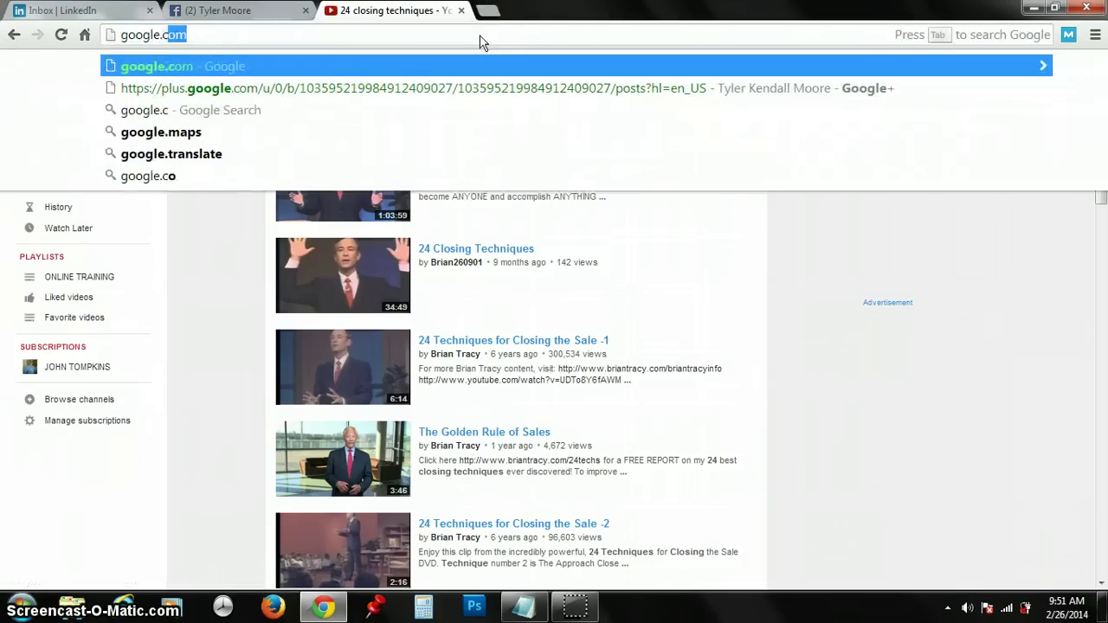
pyautogui.press('Return')
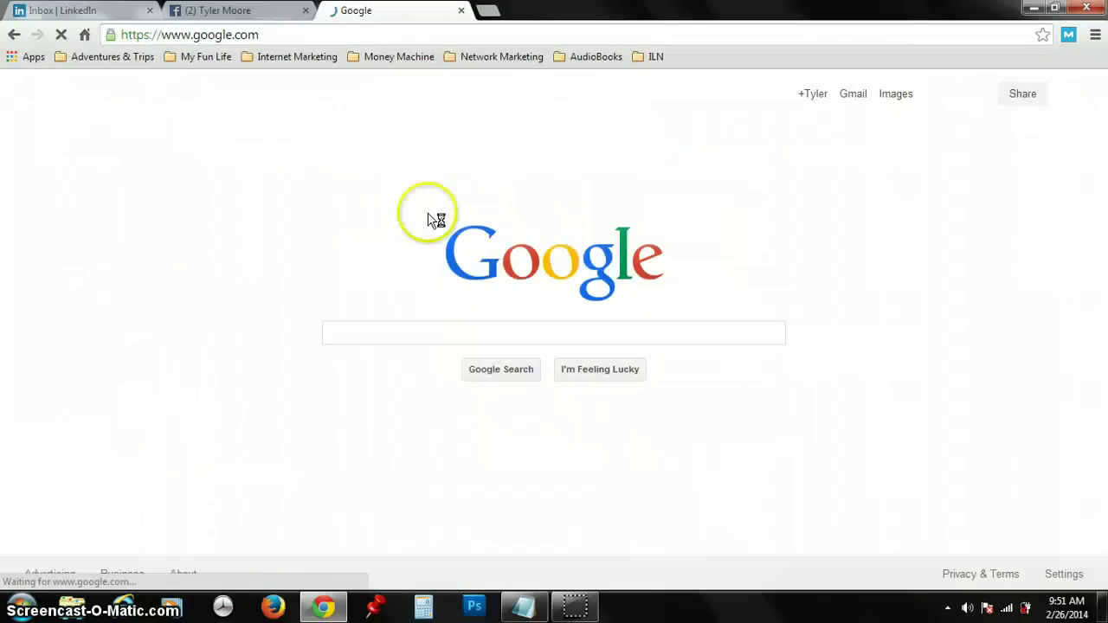
pyautogui.click(415, 336)
pyautogui.write('dif')
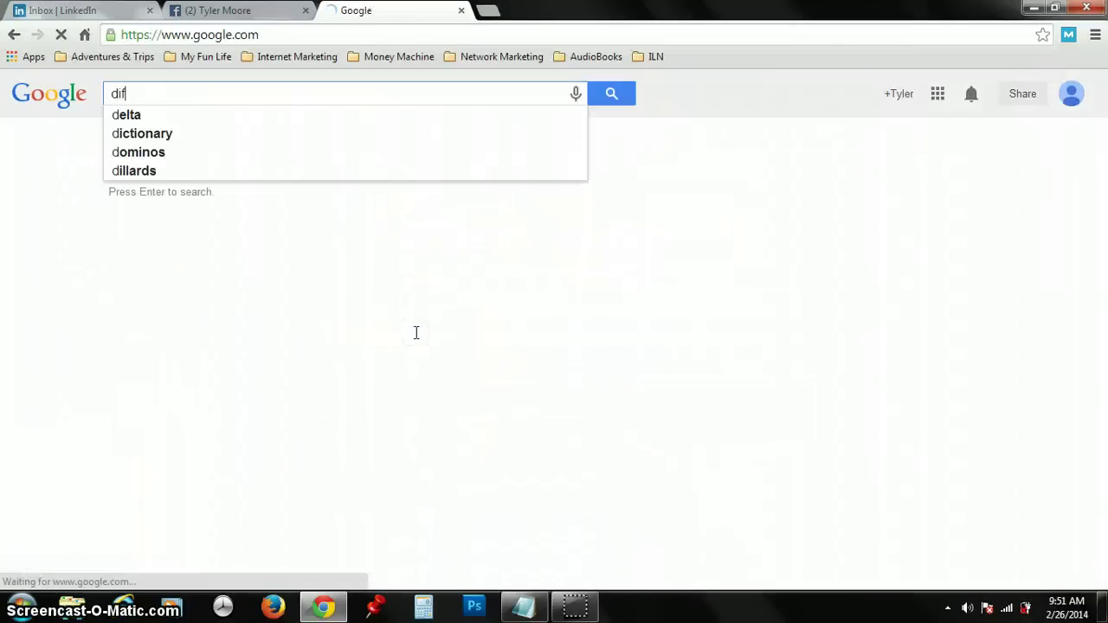
pyautogui.write('ferent ways to get people to')
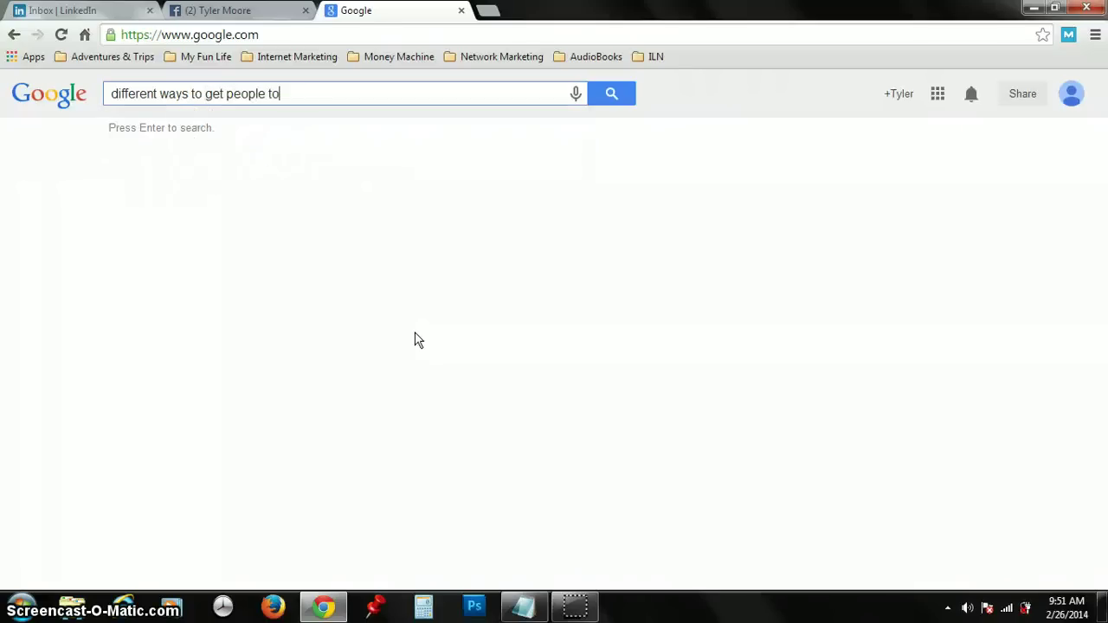
pyautogui.write(' say yes')
pyautogui.press('Return')
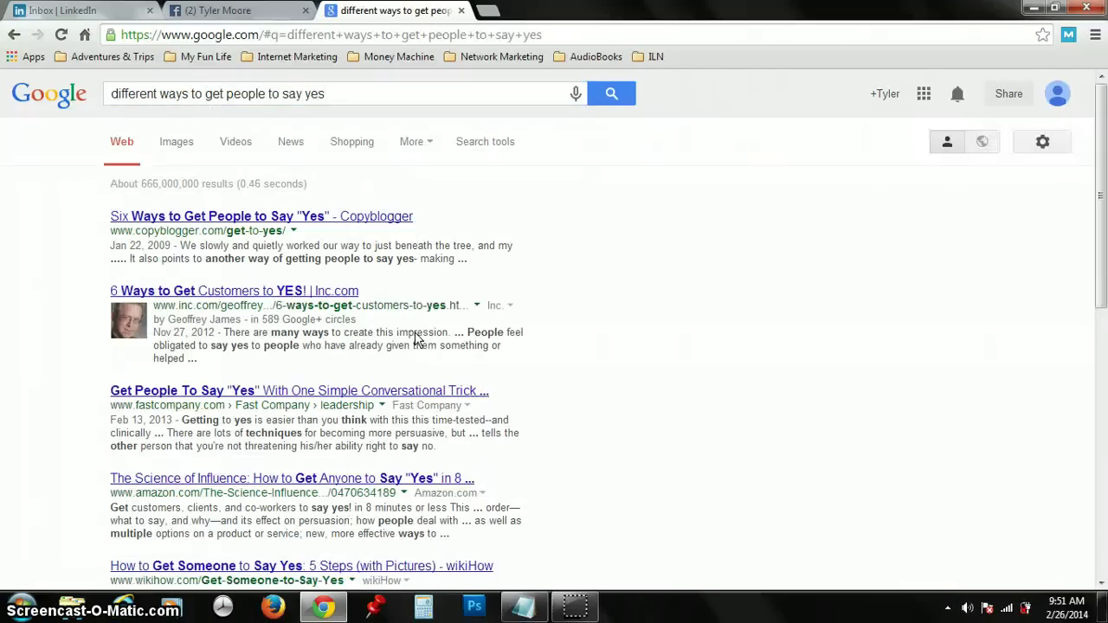
# Step: Look over the search results, then return to the LinkedIn inbox tab
pyautogui.click(412, 328)
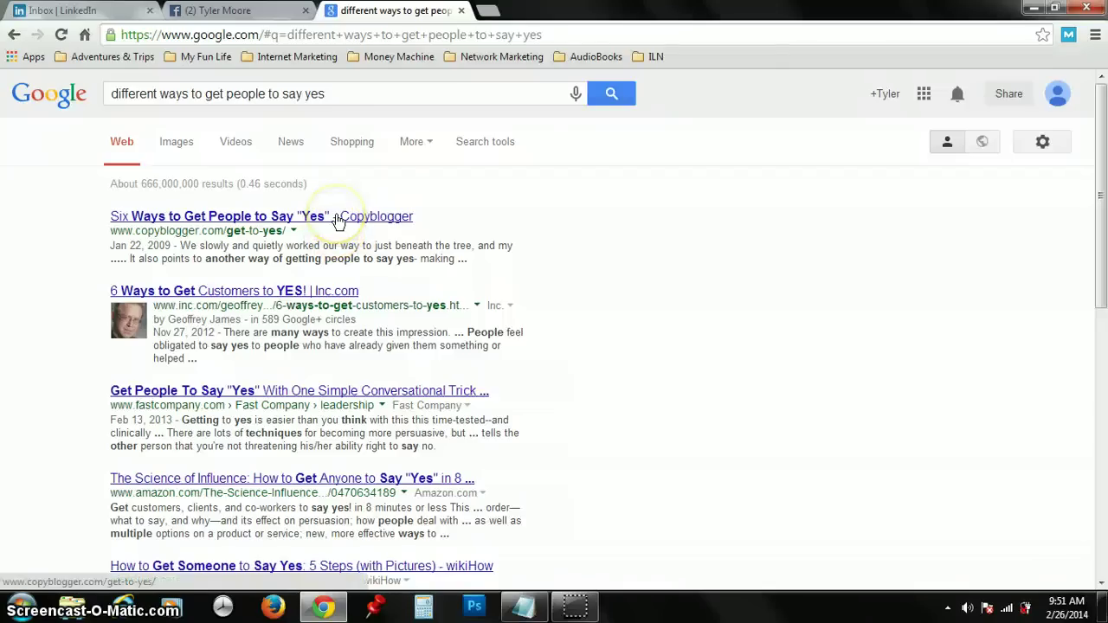
pyautogui.click(261, 307)
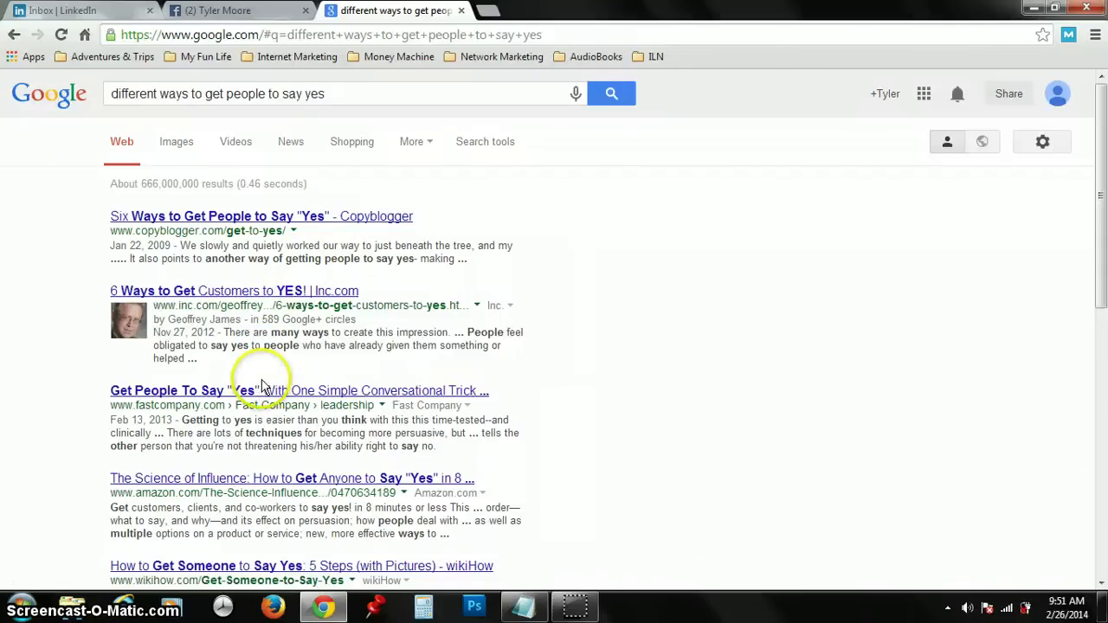
pyautogui.hotkey('ctrl', '1')
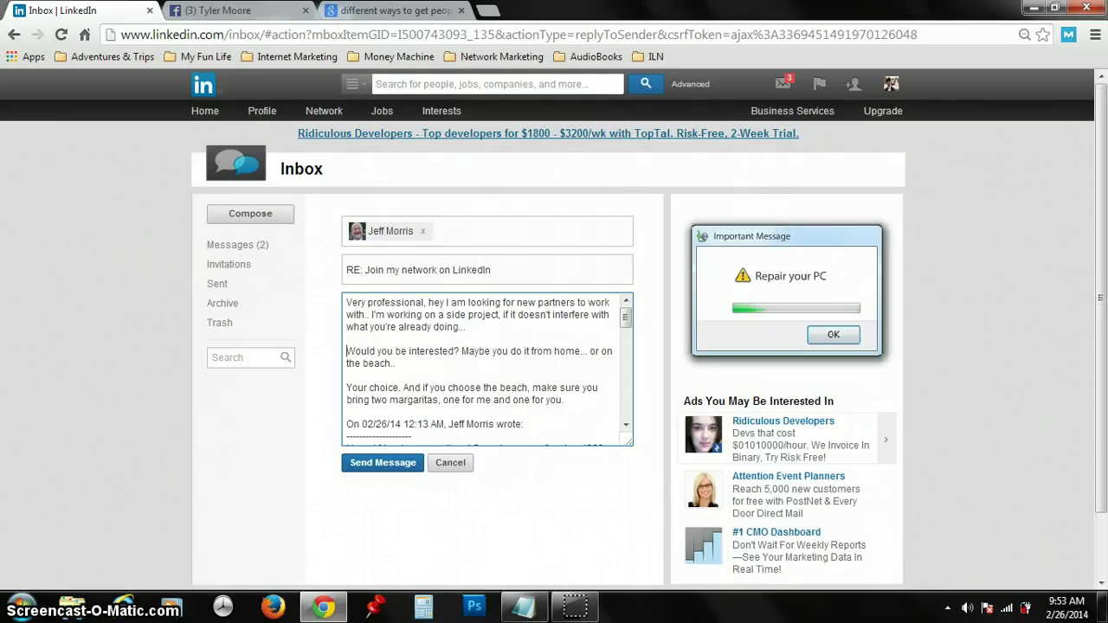
# Step: Insert 'a few' before 'new' and 'can' before 'do it from home' in the reply
pyautogui.click(515, 302)
pyautogui.write('a fe')
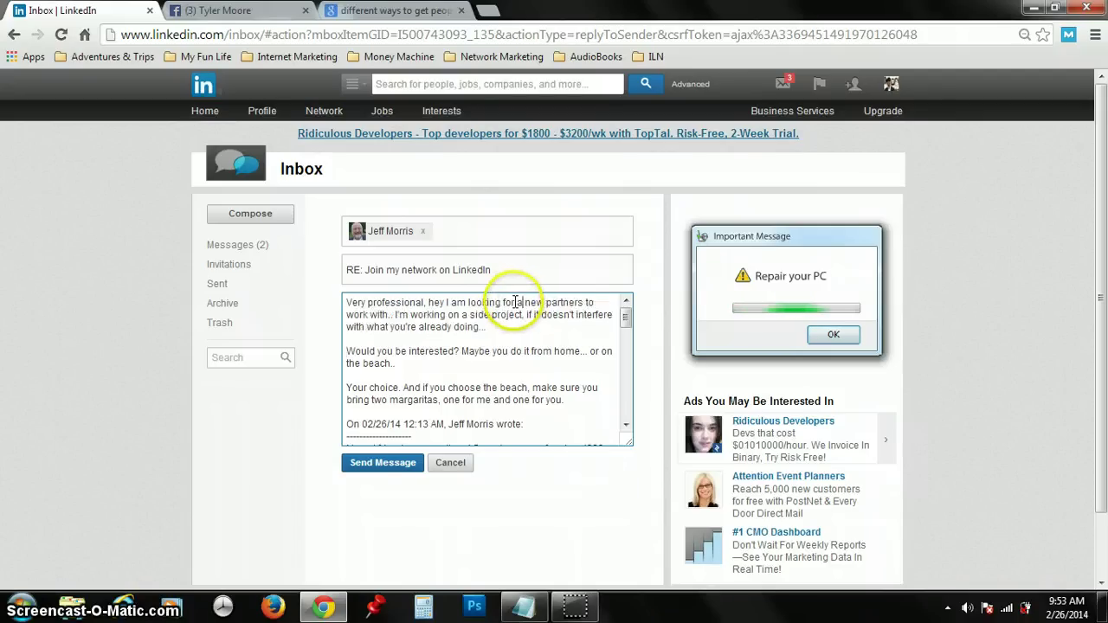
pyautogui.write('w')
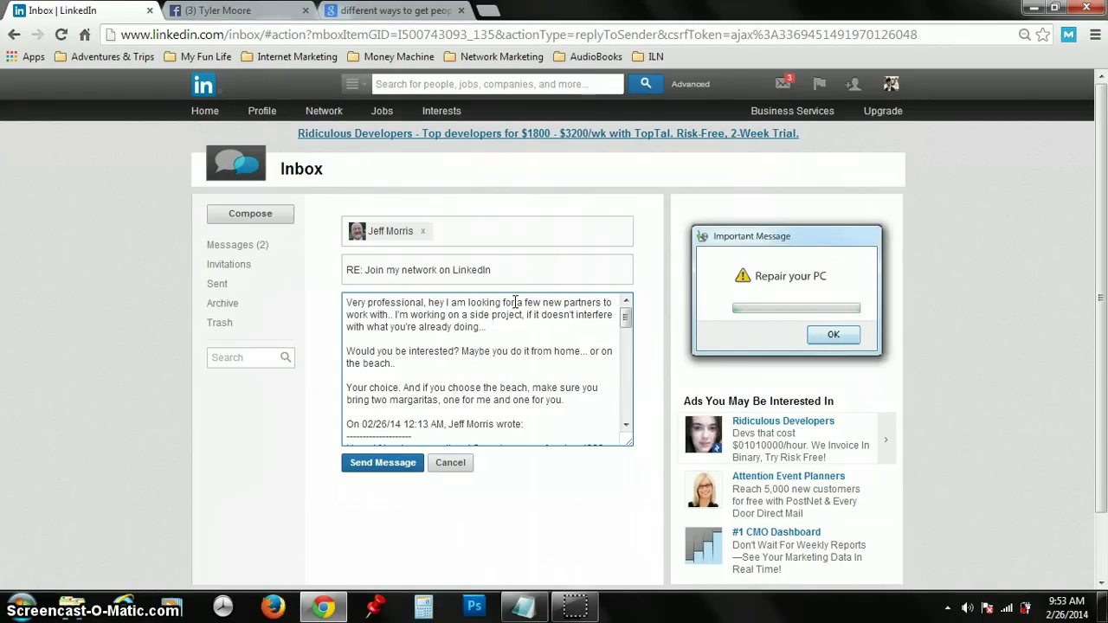
pyautogui.click(496, 349)
pyautogui.write('can')
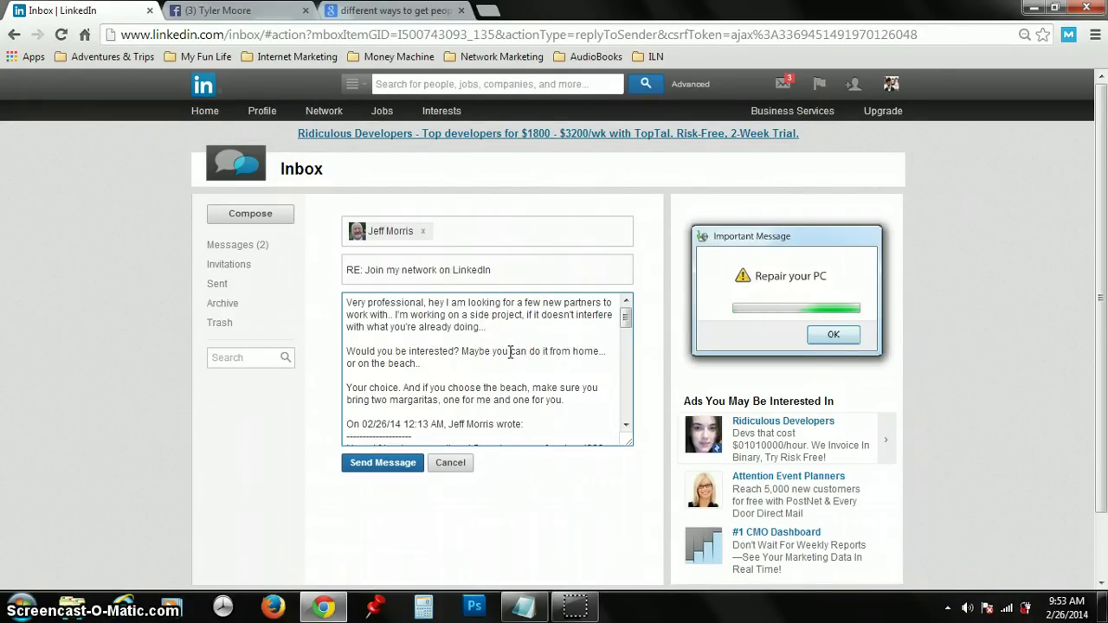
# Step: Add the closing line 'And if you're not interested at the time, do you know anyone who is?' and send
pyautogui.click(566, 400)
pyautogui.press('Return')
pyautogui.press('Return')
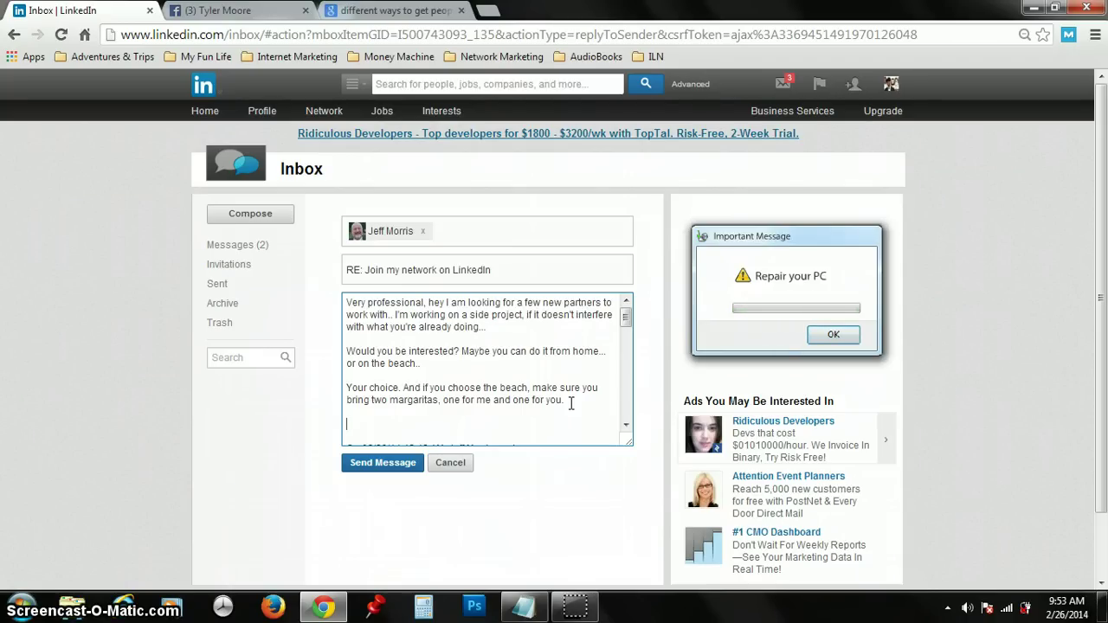
pyautogui.write('And ')
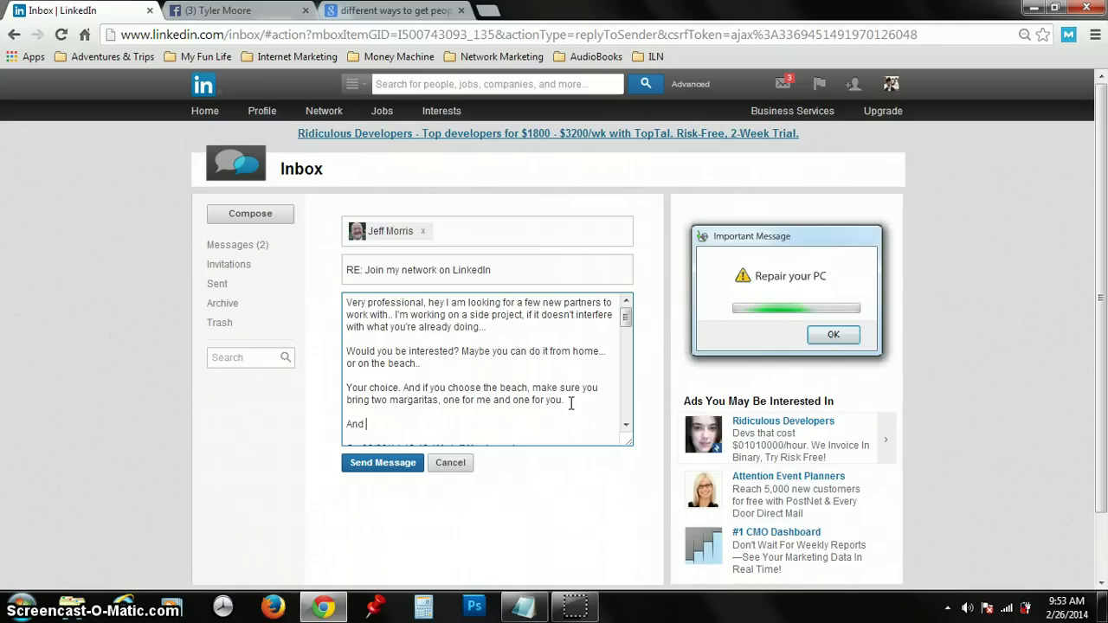
pyautogui.write("if you're no")
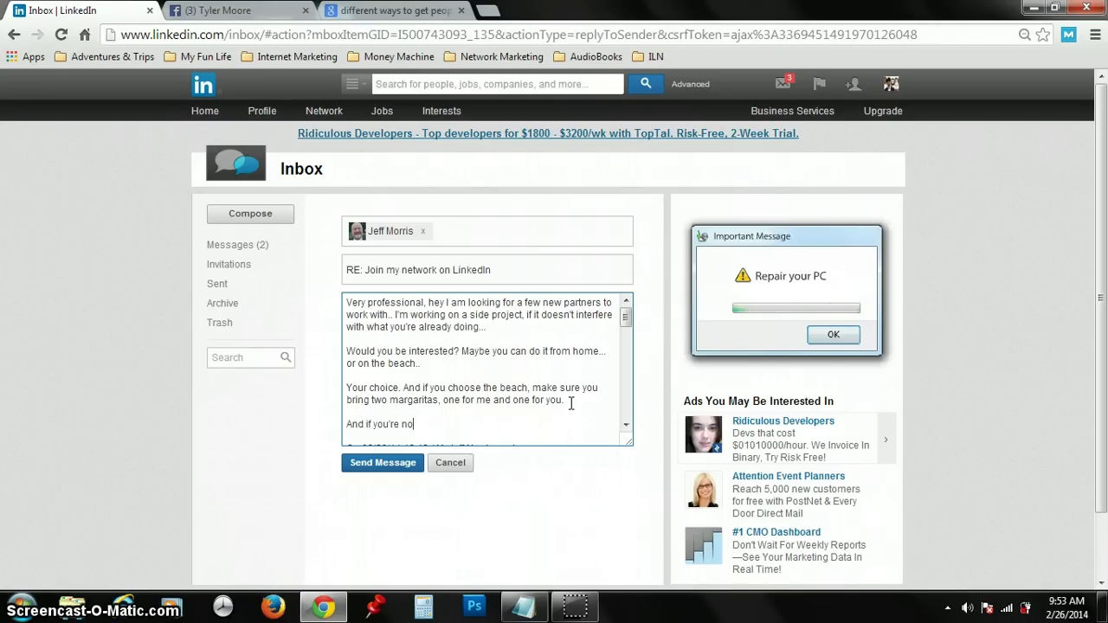
pyautogui.write('t interested at the ')
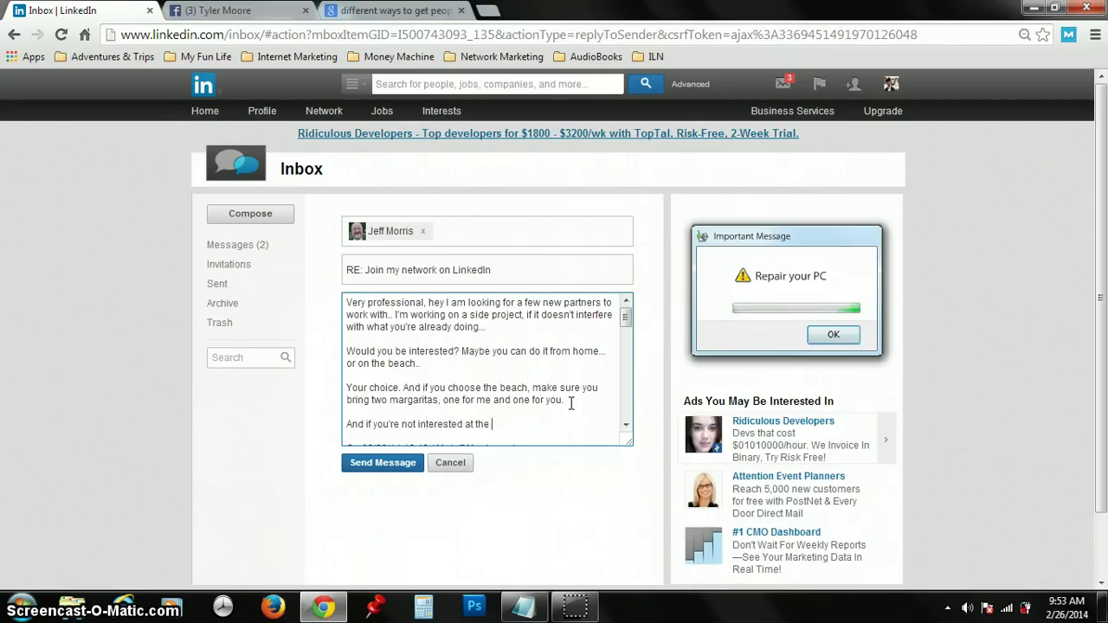
pyautogui.write('time, do you know anyone who is')
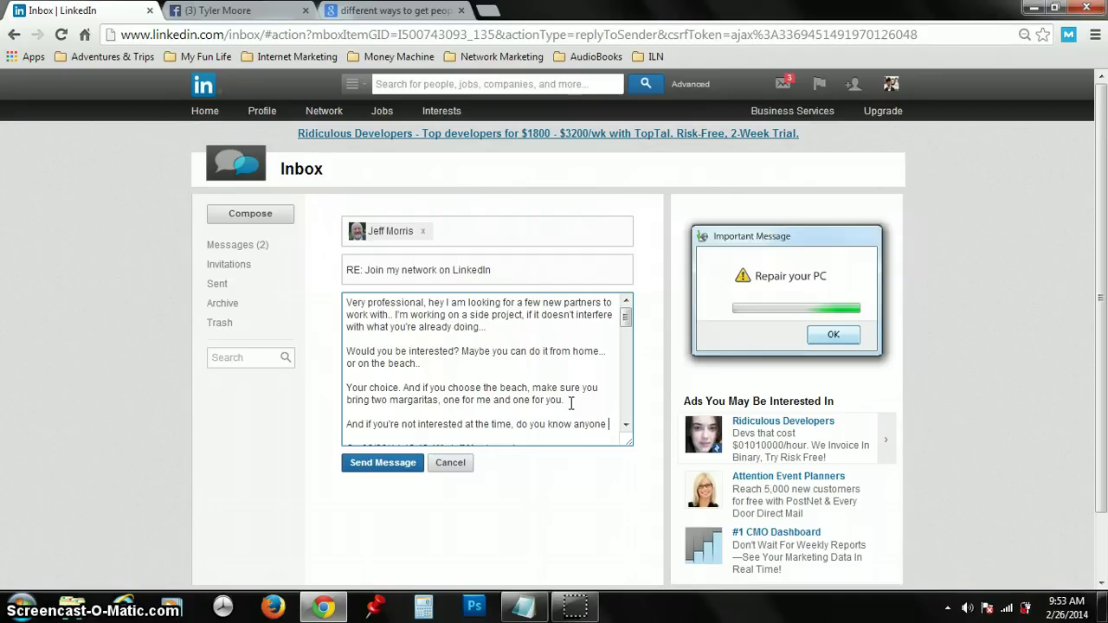
pyautogui.write('?')
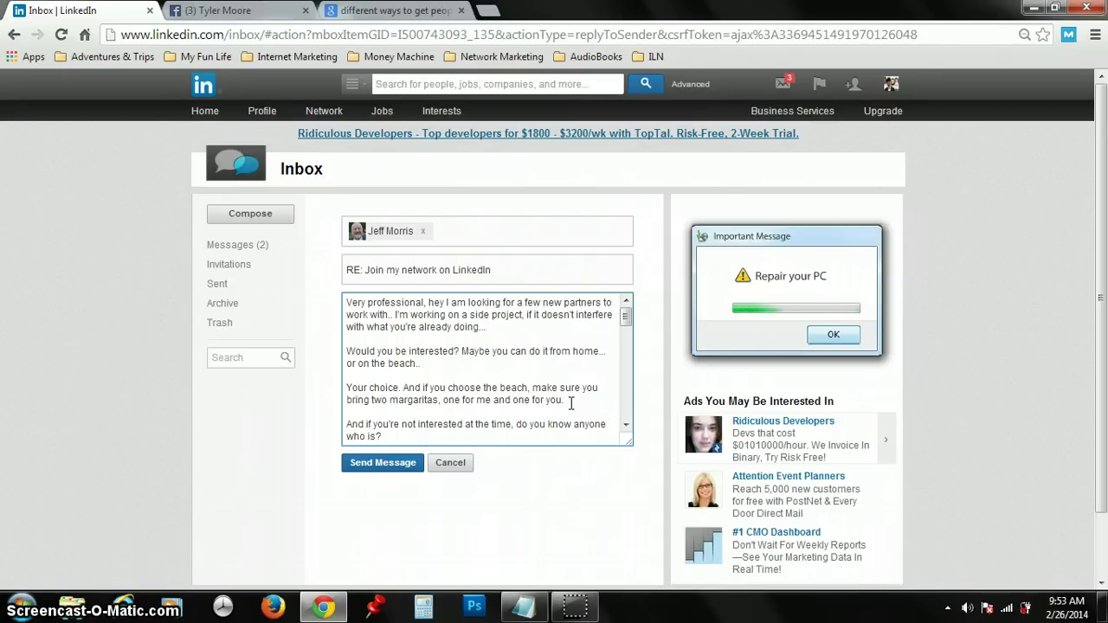
pyautogui.click(402, 460)
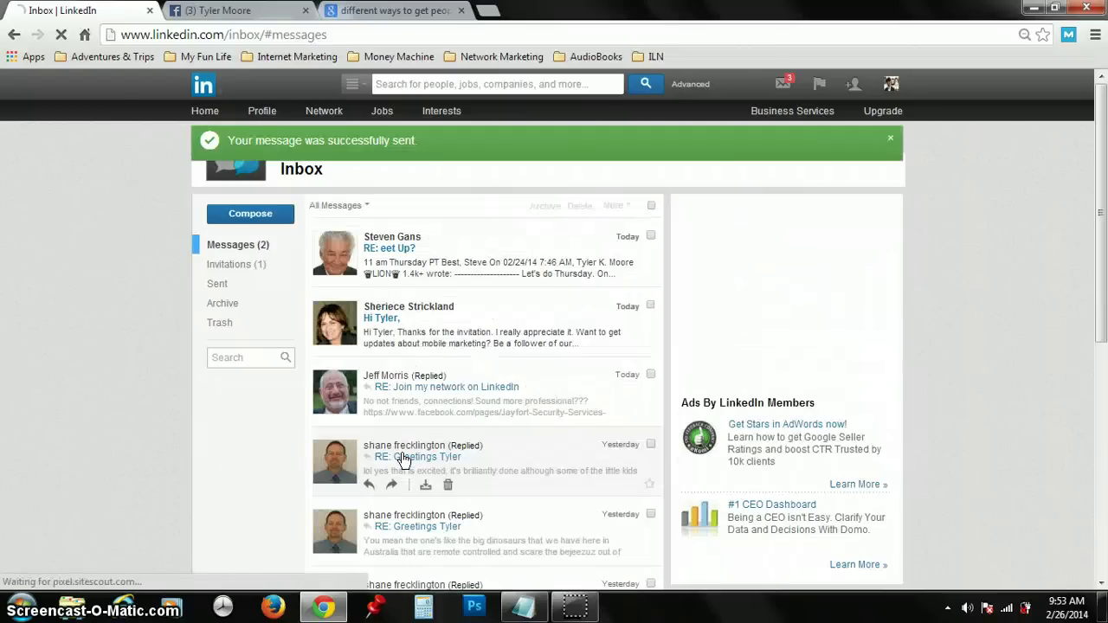
# Step: Open the top 'RE: eet Up?' message and send the reply 'Alright. Talk at 11am'
pyautogui.click(531, 255)
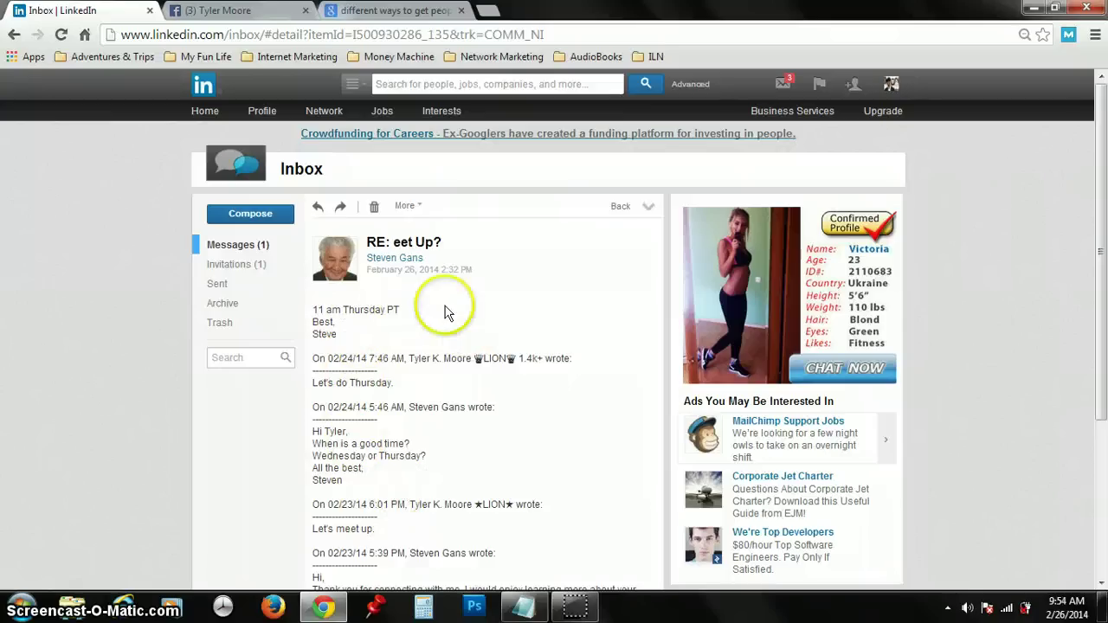
pyautogui.click(319, 208)
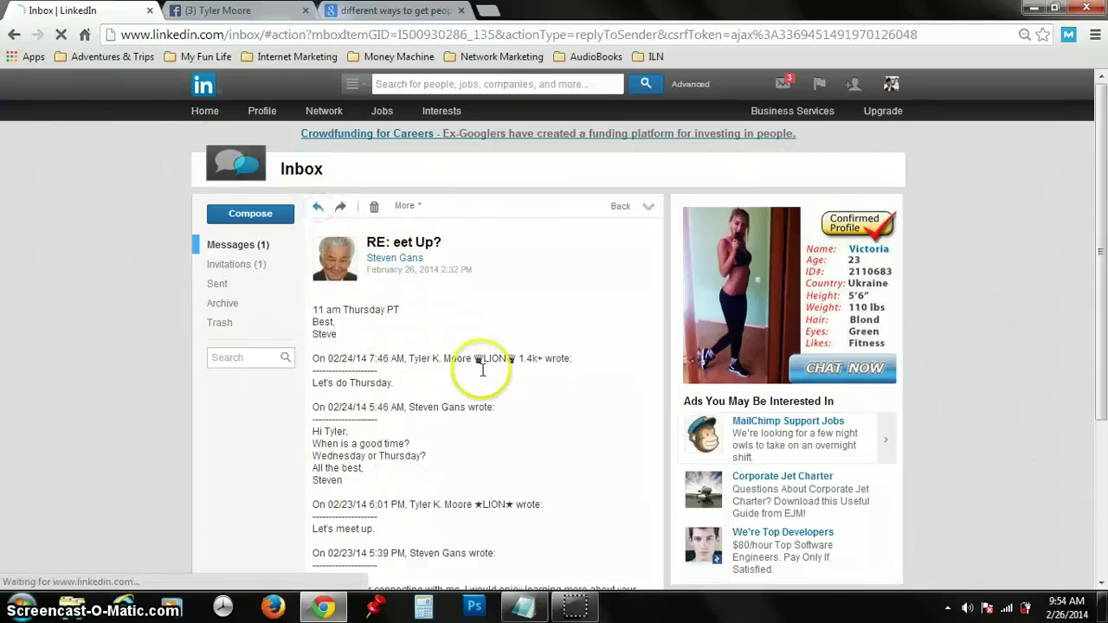
pyautogui.write('Alright. I')
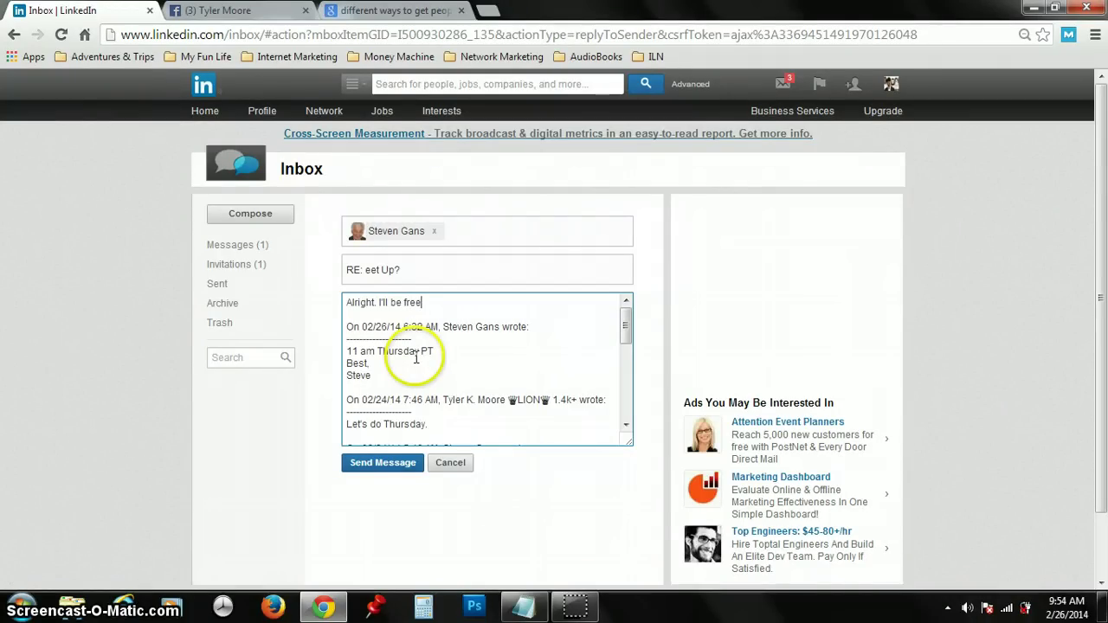
pyautogui.write("'ll be free")
pyautogui.press('BackSpace')
pyautogui.press('BackSpace')
pyautogui.press('BackSpace')
pyautogui.write('Talk at 11am.')
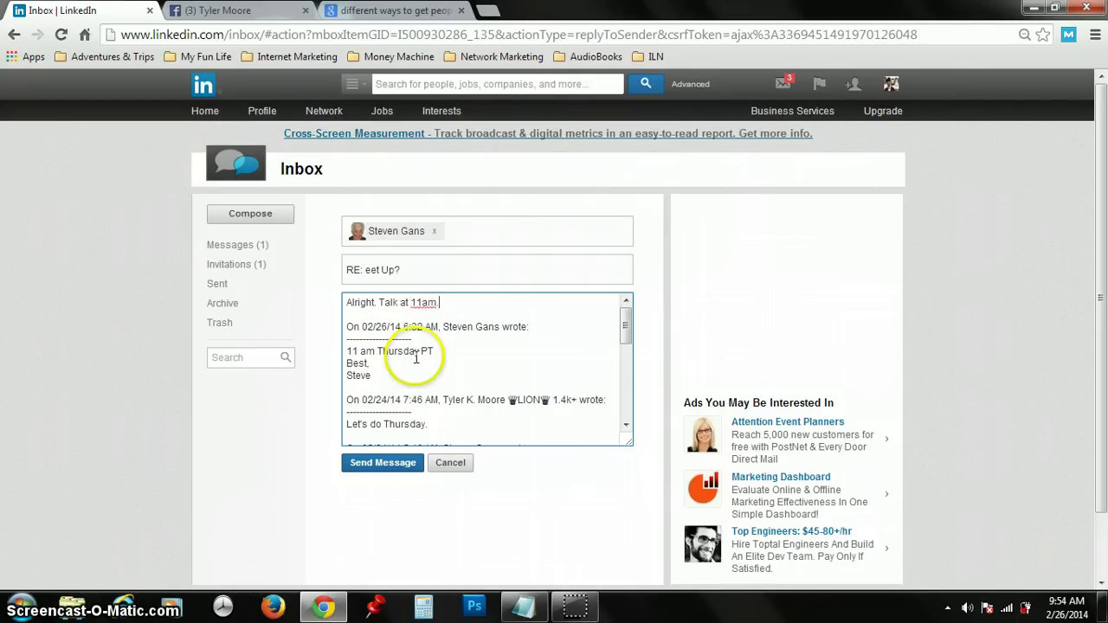
pyautogui.click(383, 462)
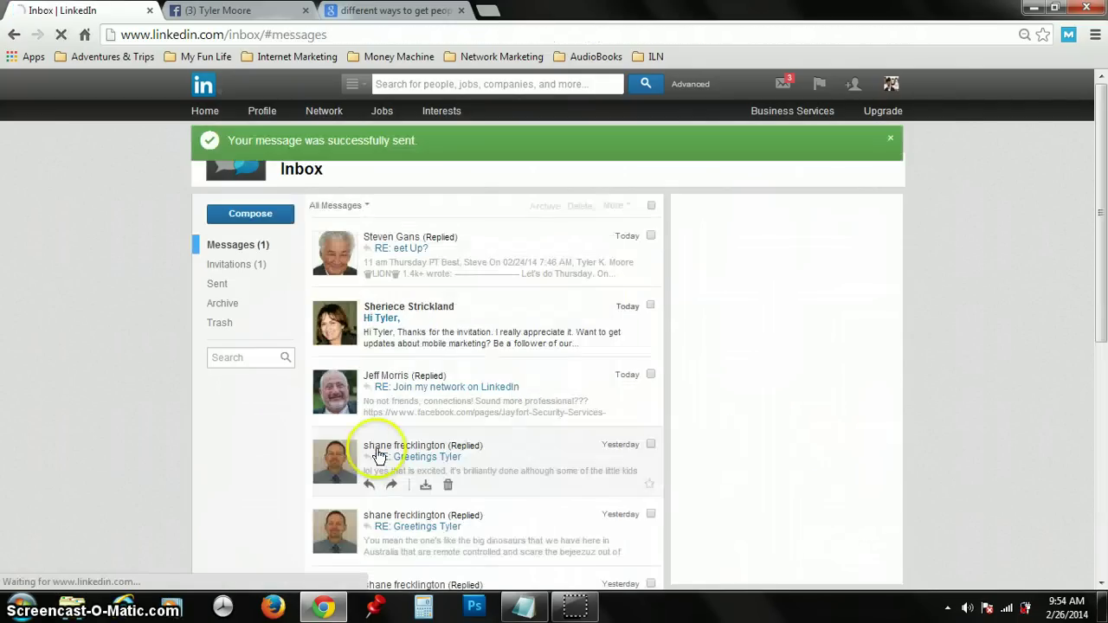
# Step: Accept the invitation under Invitations (1) and view the new connection's profile
pyautogui.click(277, 272)
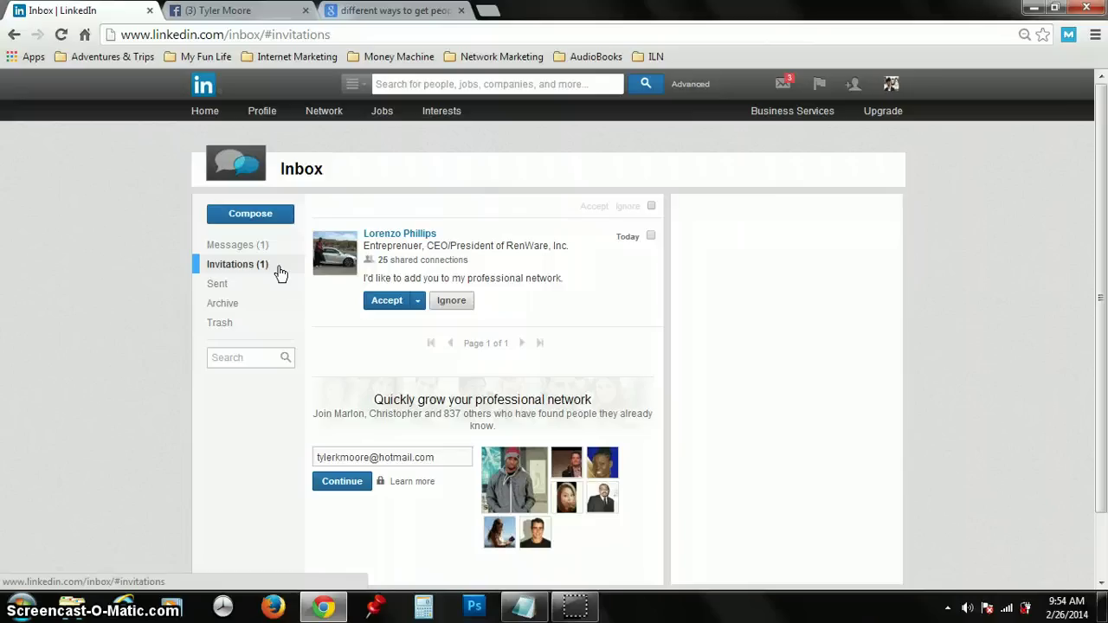
pyautogui.click(372, 302)
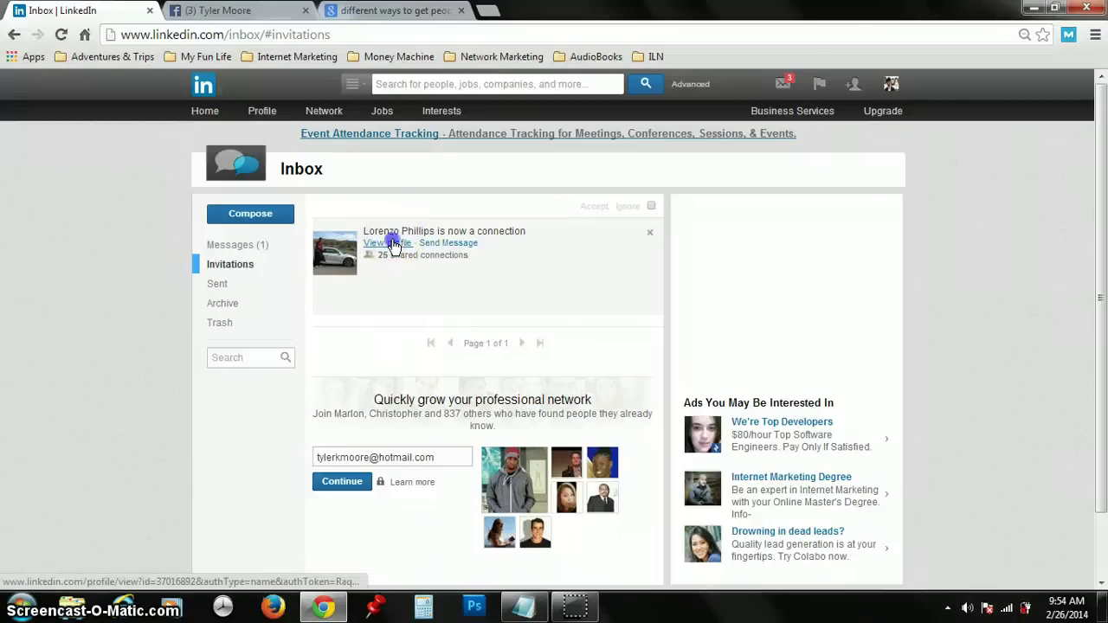
pyautogui.click(394, 244)
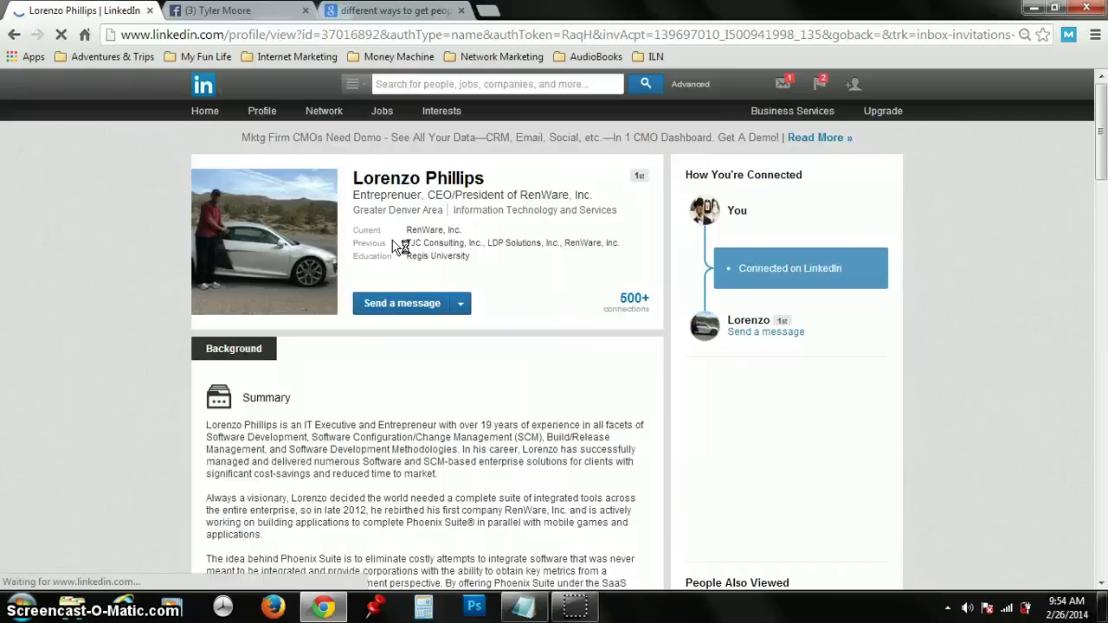
# Step: Endorse the connection's suggested skills from the skills panel
pyautogui.click(422, 363)
pyautogui.click(244, 307)
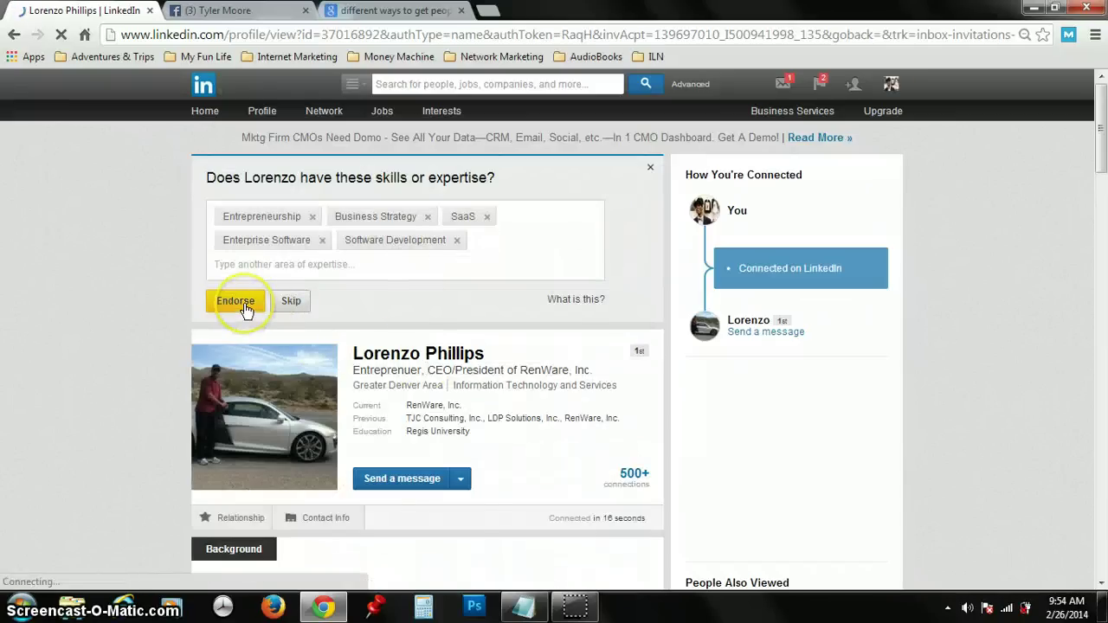
pyautogui.click(245, 307)
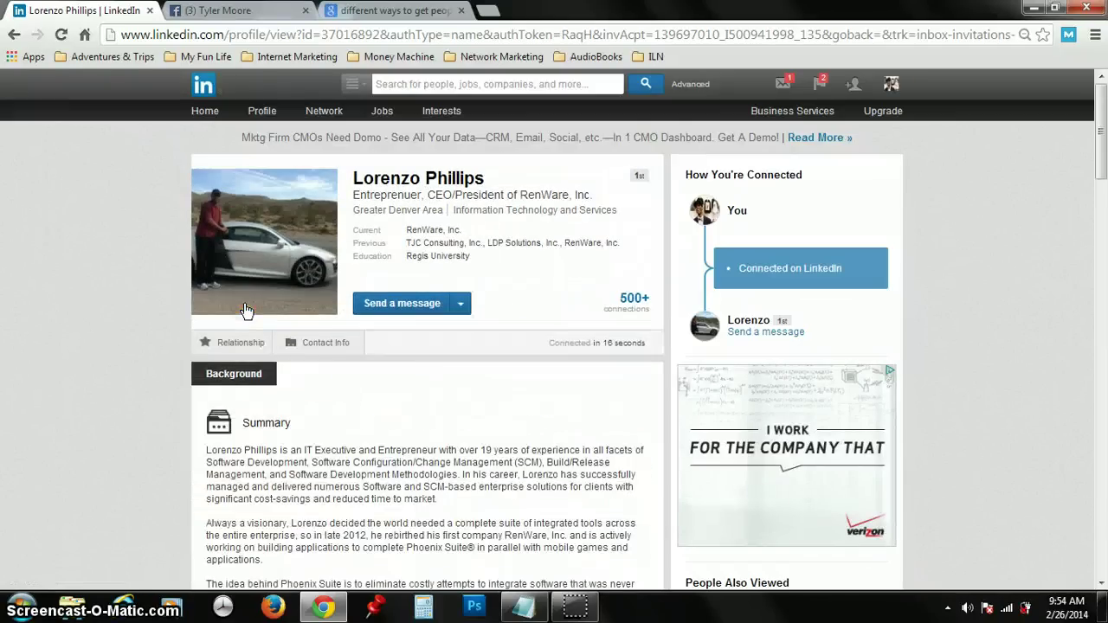
# Step: Endorse all ten top skills, from Game Development and .NET up to Software Development, Enterprise Software and SaaS
pyautogui.moveTo(1103, 151); pyautogui.dragTo(1097, 386)
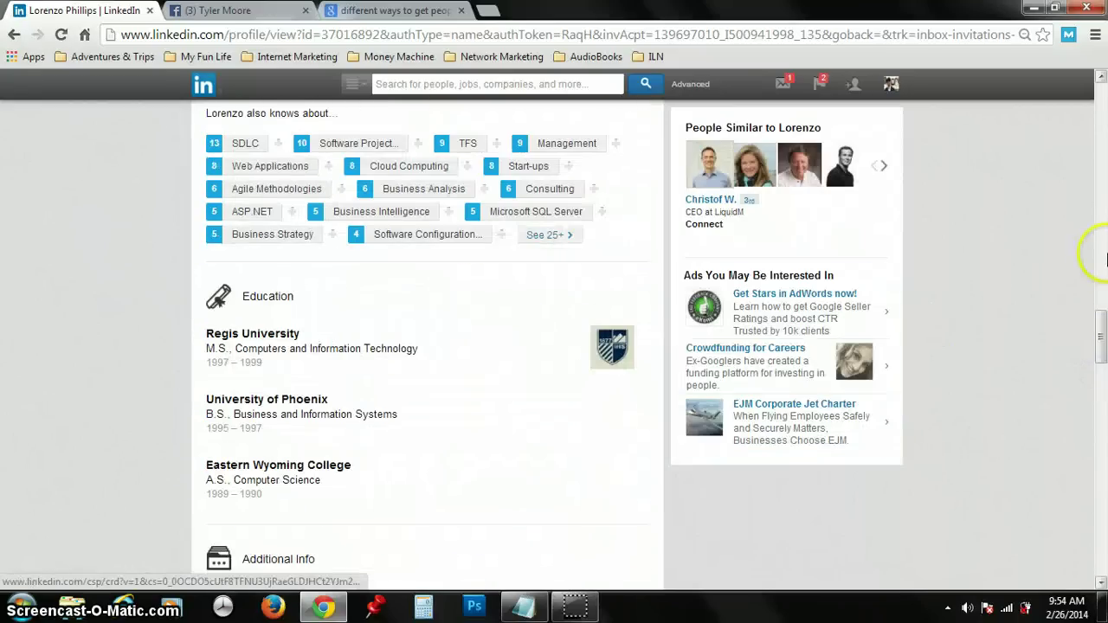
pyautogui.moveTo(1102, 331); pyautogui.dragTo(1101, 290)
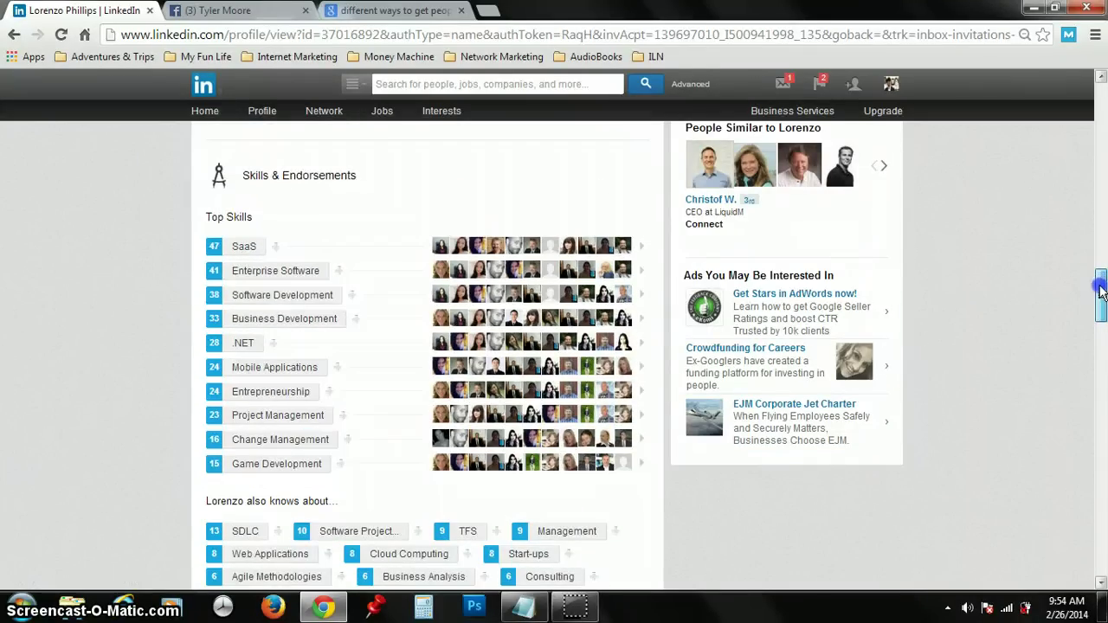
pyautogui.click(357, 463)
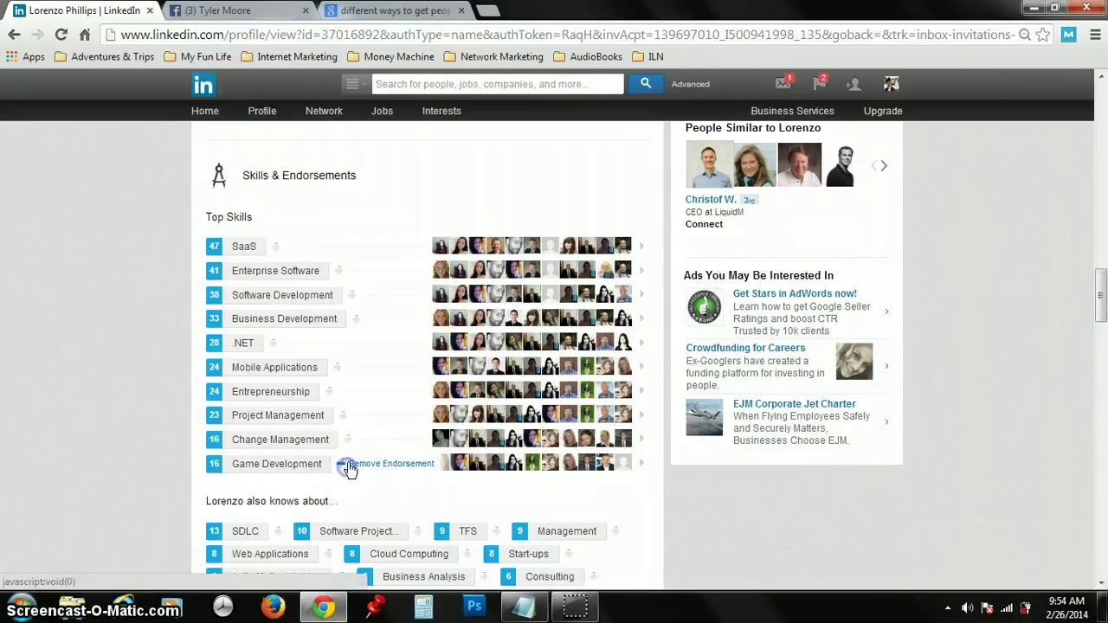
pyautogui.click(353, 443)
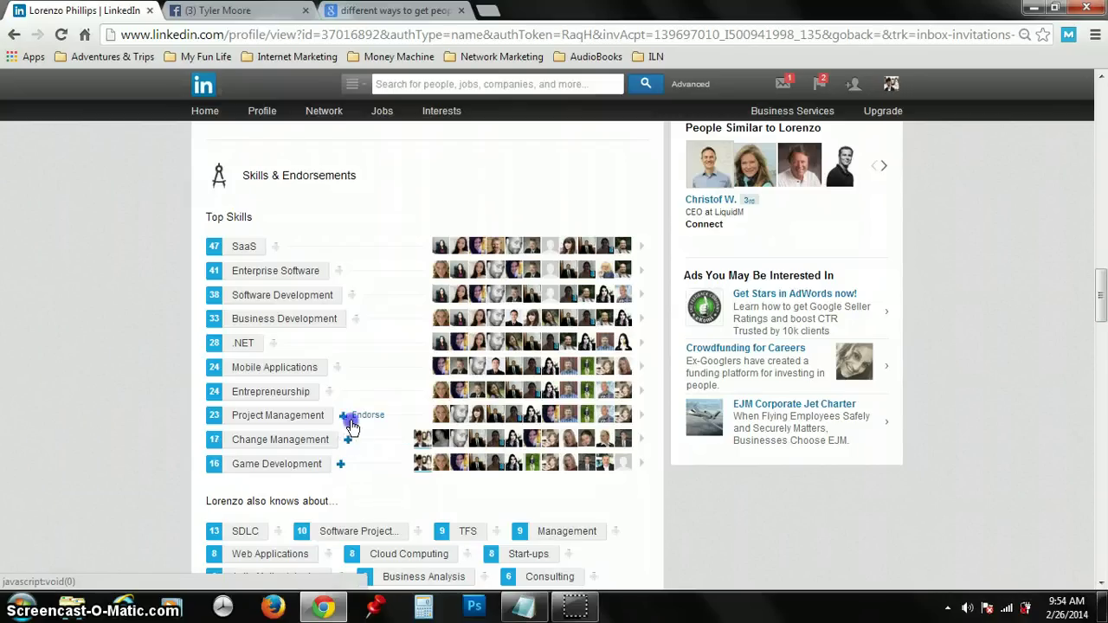
pyautogui.click(351, 422)
pyautogui.click(346, 391)
pyautogui.click(346, 367)
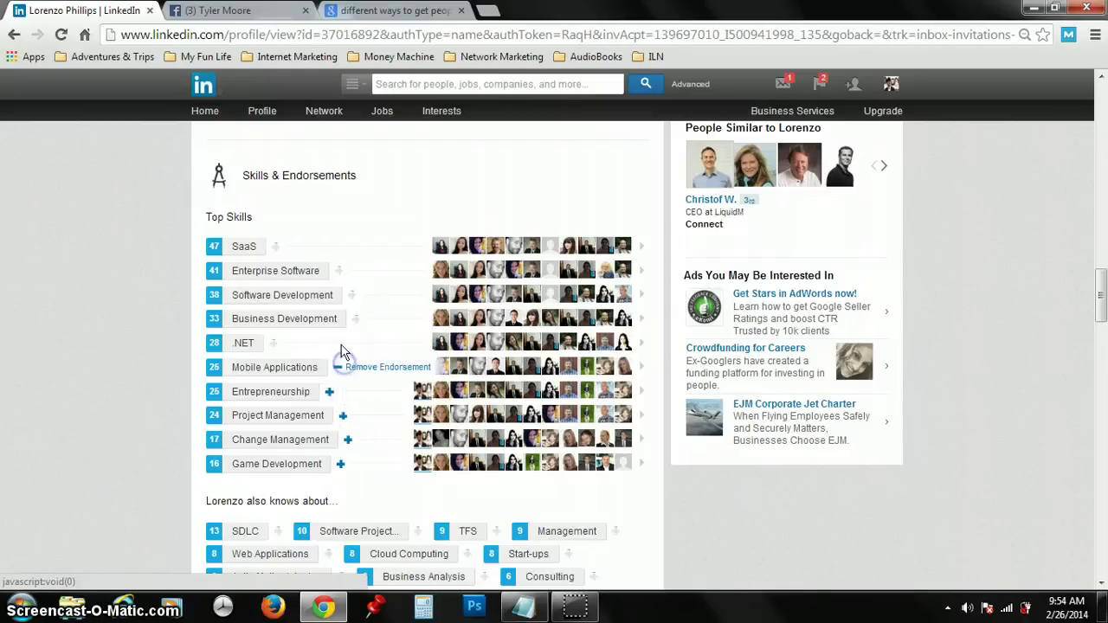
pyautogui.click(339, 343)
pyautogui.click(358, 319)
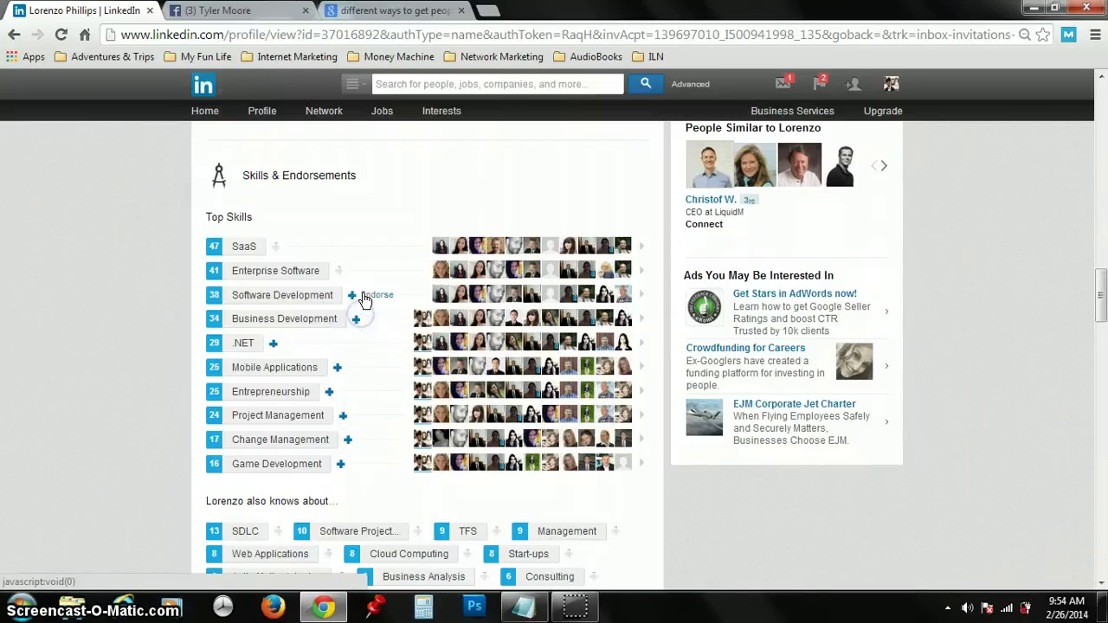
pyautogui.click(365, 299)
pyautogui.click(359, 270)
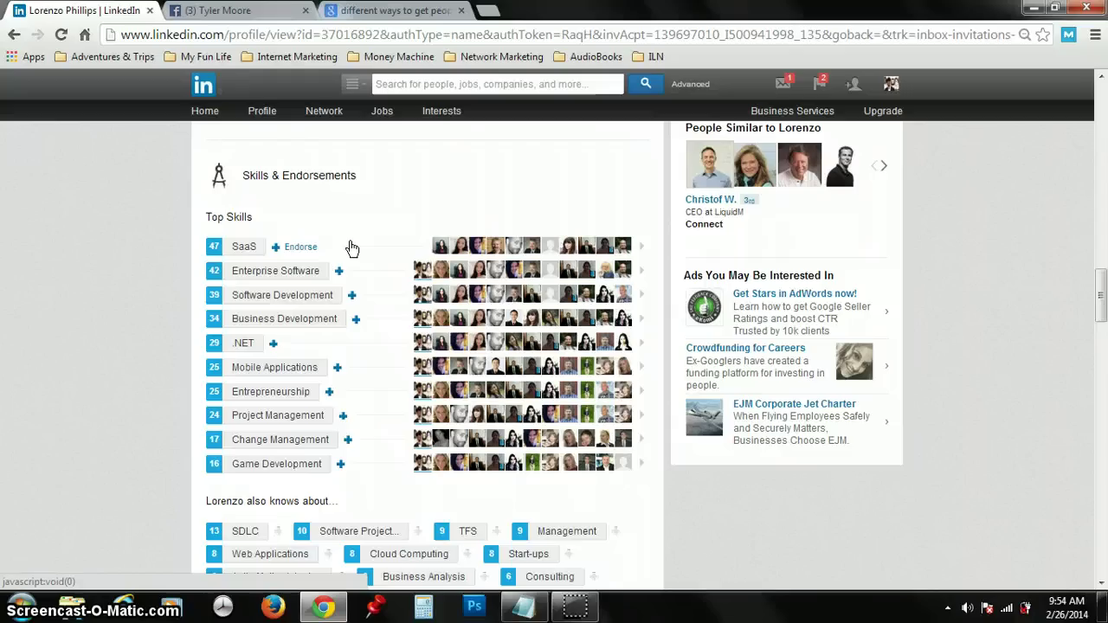
pyautogui.click(349, 246)
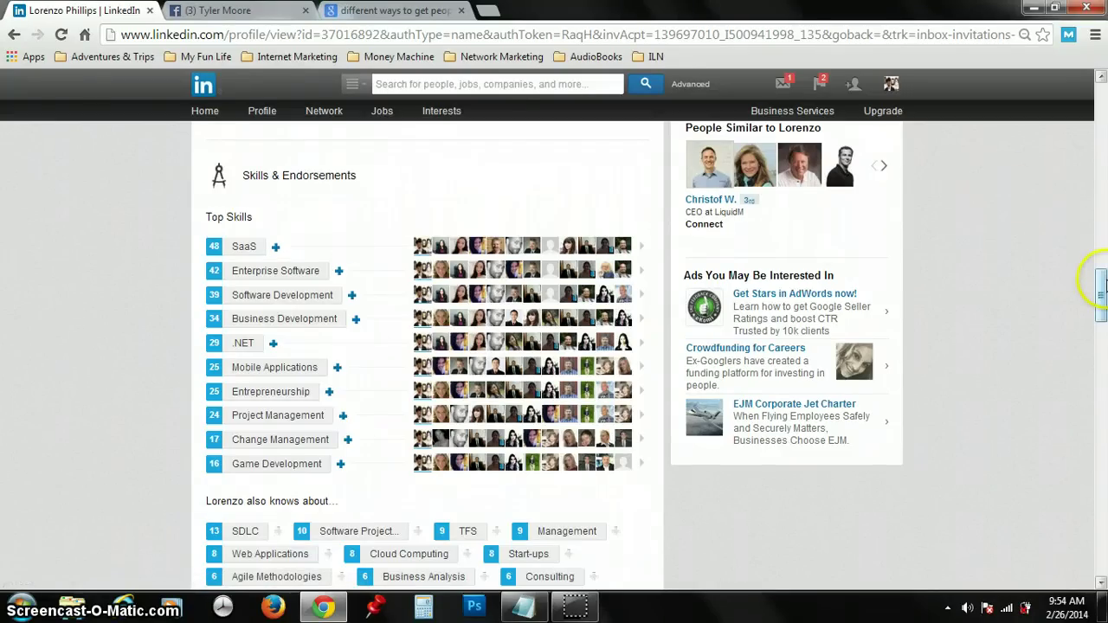
pyautogui.moveTo(1099, 284); pyautogui.dragTo(1100, 275)
pyautogui.moveTo(1100, 257); pyautogui.dragTo(1097, 143)
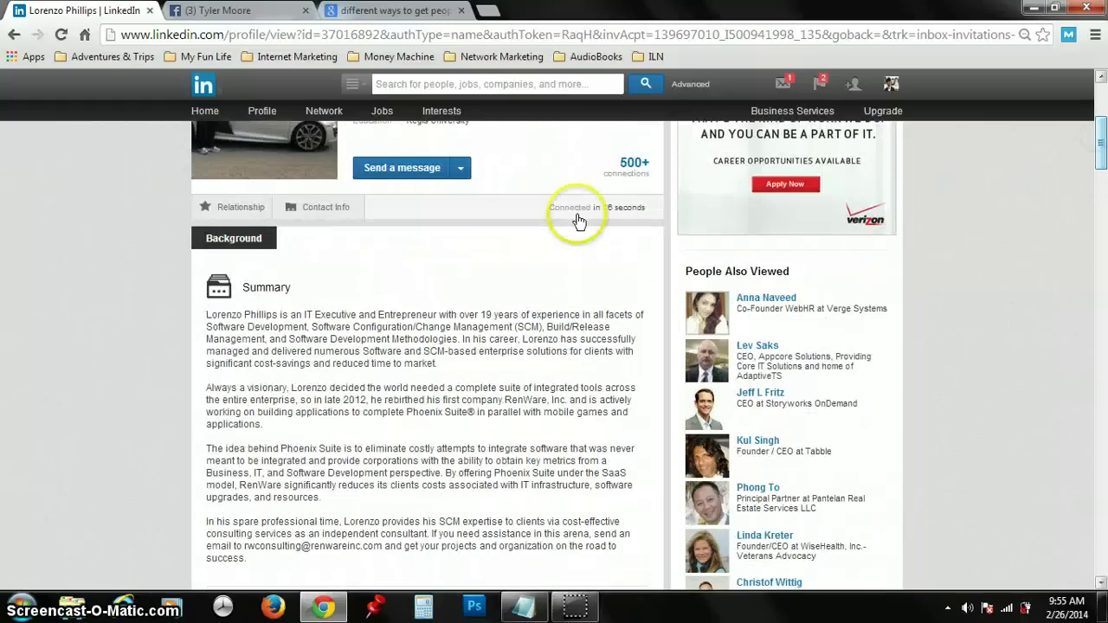
# Step: Start a message to the connection with subject 'Hi, Just Introducing Myself'
pyautogui.click(408, 167)
pyautogui.click(482, 226)
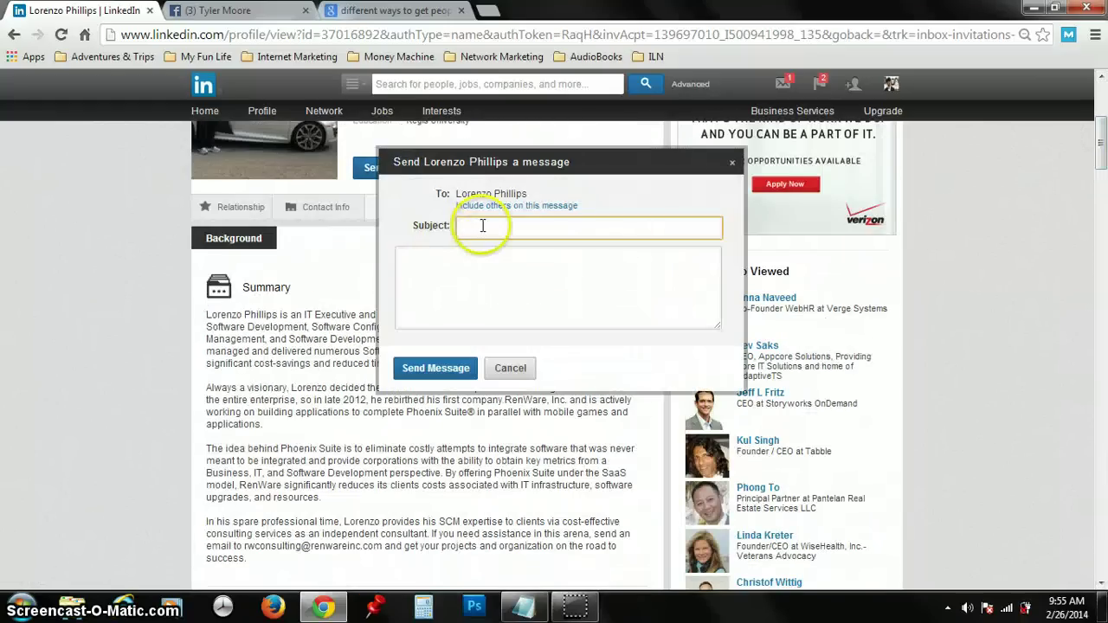
pyautogui.write('Hi, Just In')
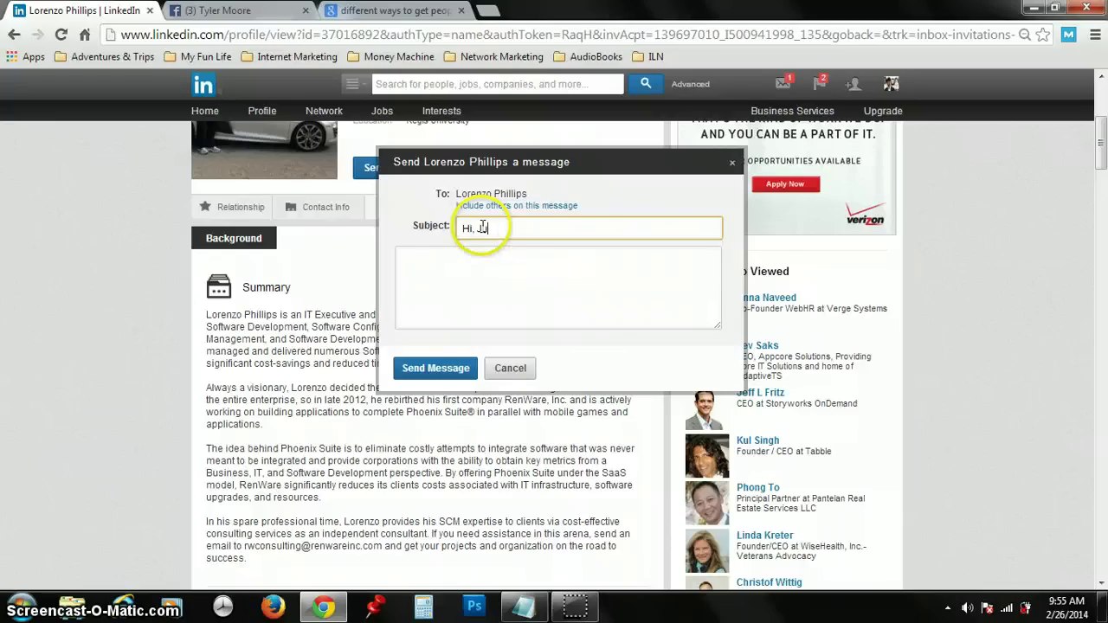
pyautogui.write('troduci')
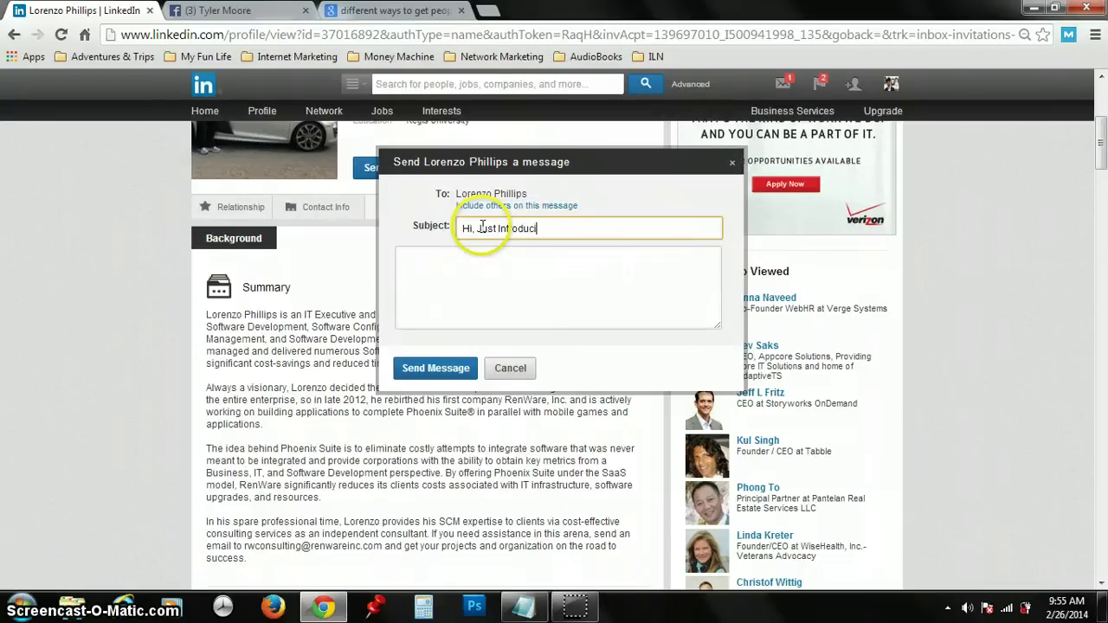
pyautogui.write('ng Myself')
pyautogui.press('Tab')
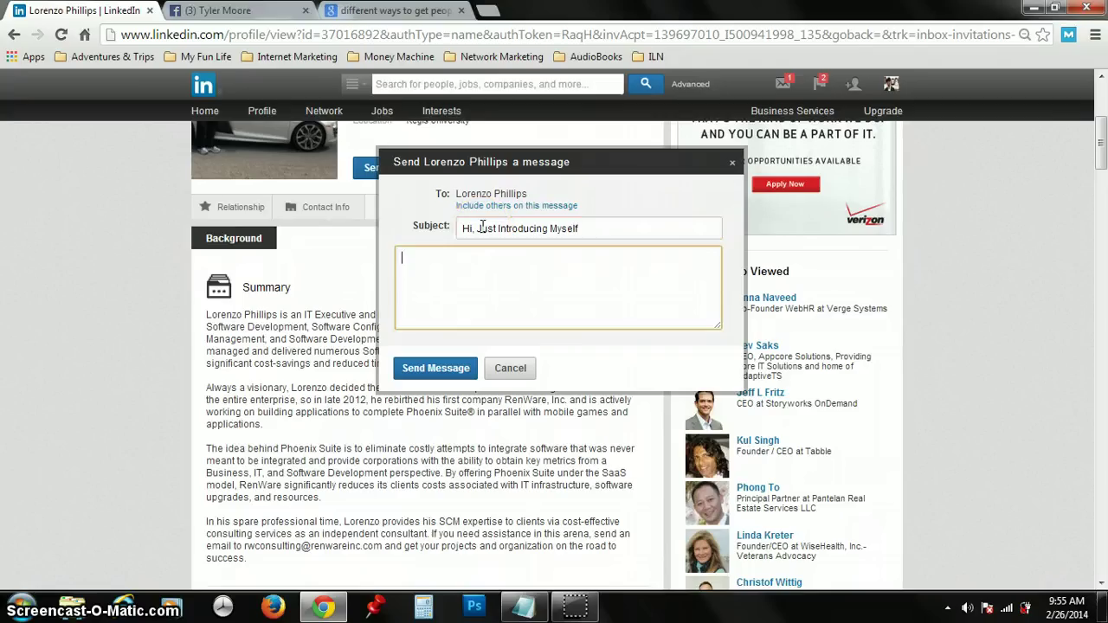
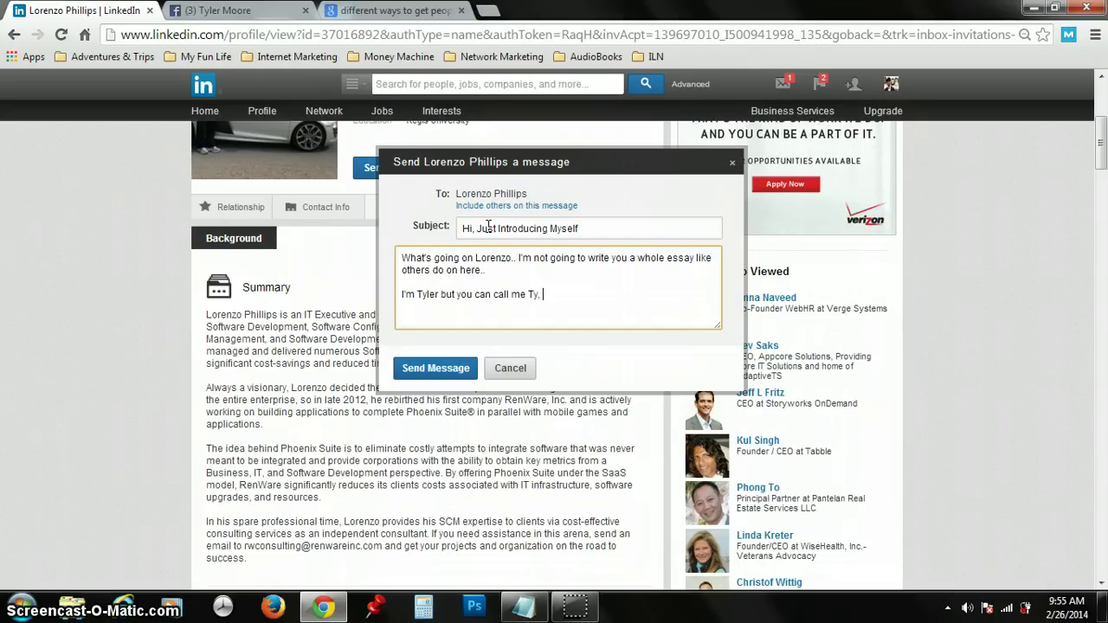
# Step: Write the body greeting the connection, noting they're an IT exec and asking how it's been
pyautogui.press('BackSpace')
pyautogui.press('BackSpace')
pyautogui.press('BackSpace')
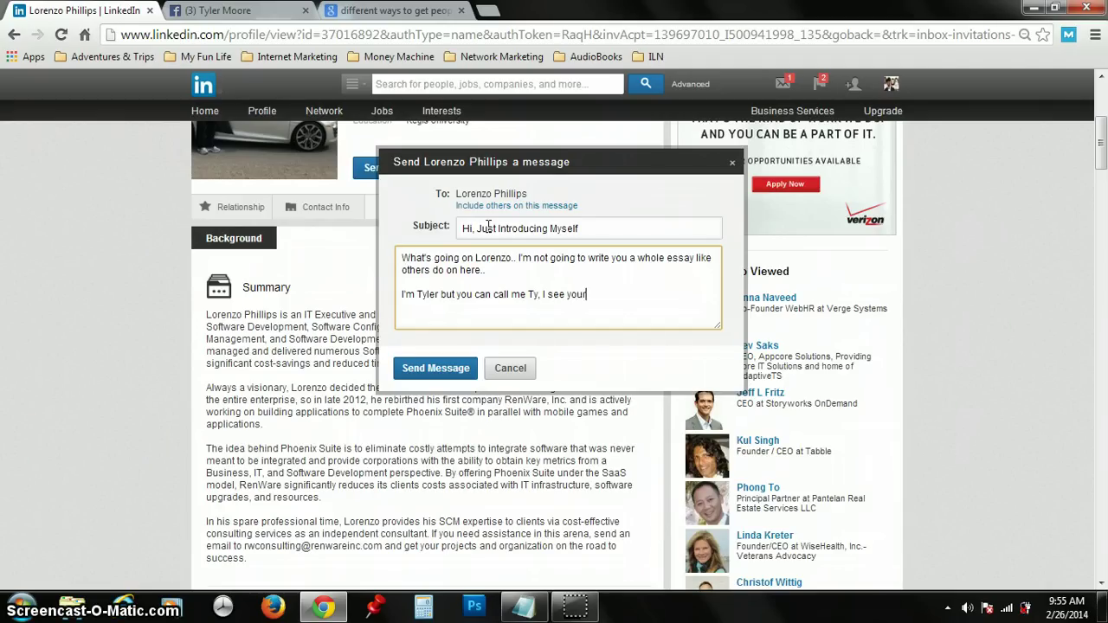
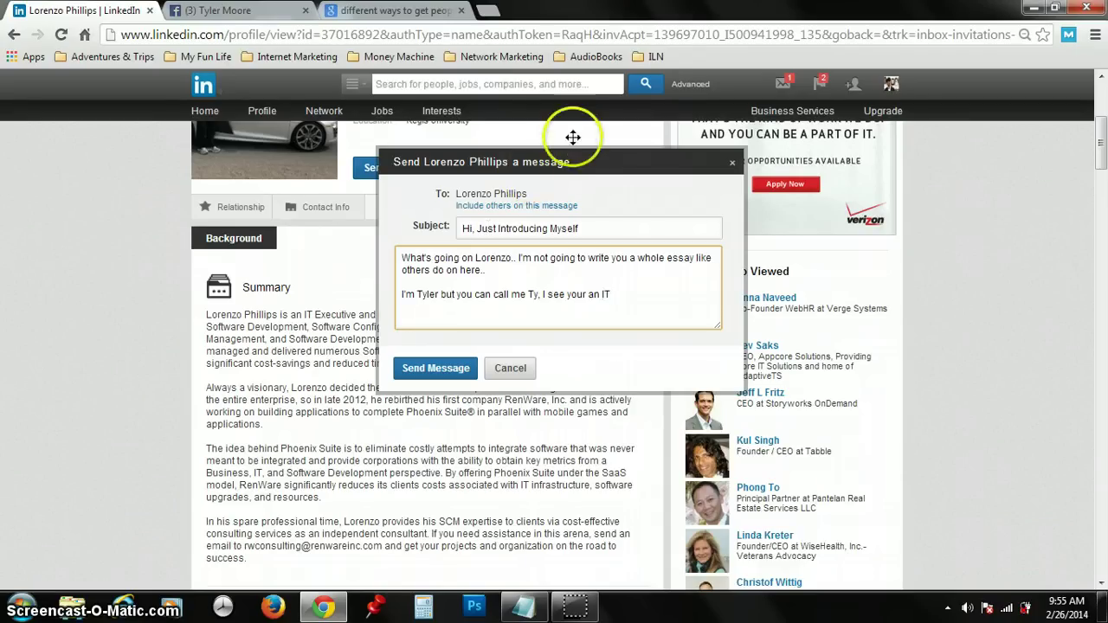
pyautogui.moveTo(780, 209); pyautogui.dragTo(628, 238)
pyautogui.click(702, 358)
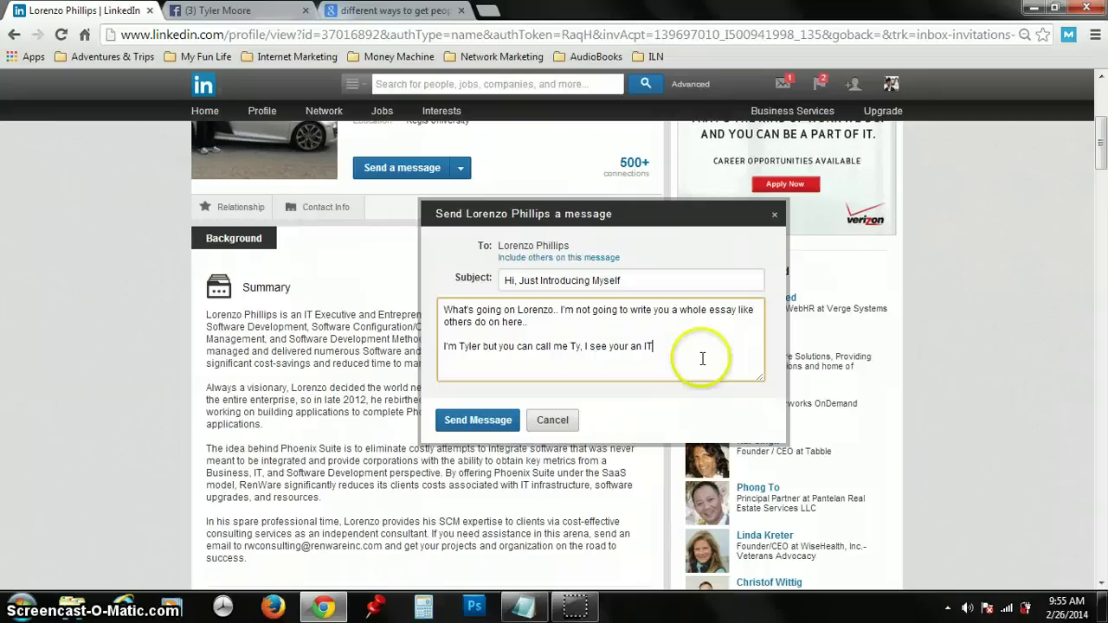
pyautogui.write('exec and have 10 years of')
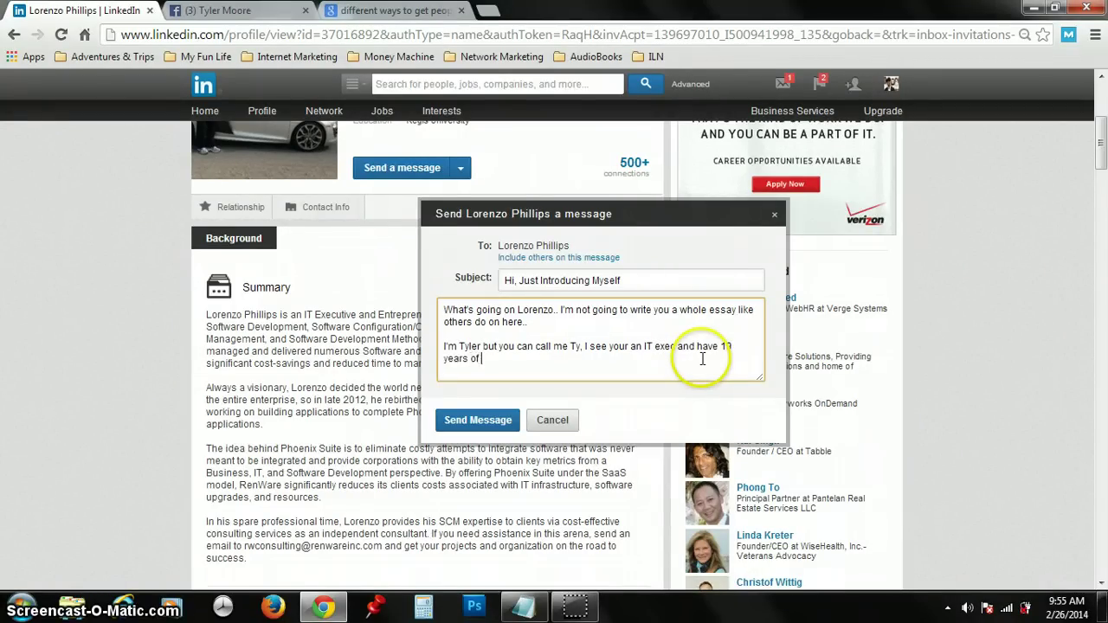
pyautogui.write(' experience.. Ho')
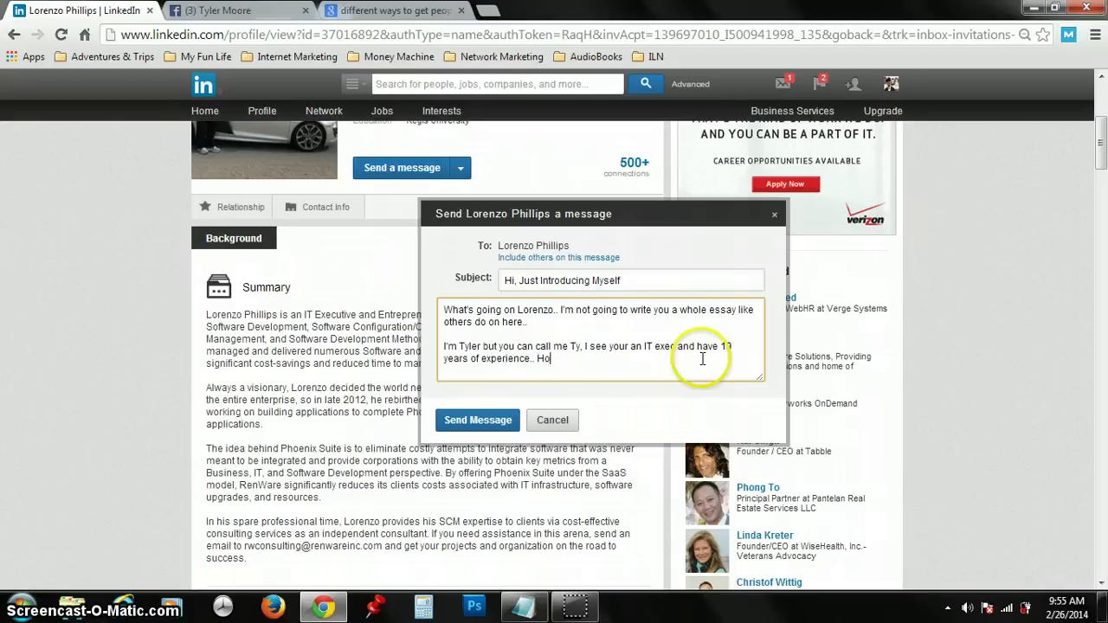
pyautogui.write("w's it been for you?")
# Step: Add 'Let's connect.' on a new line, review the text, and send the message
pyautogui.press('Return')
pyautogui.write('Let')
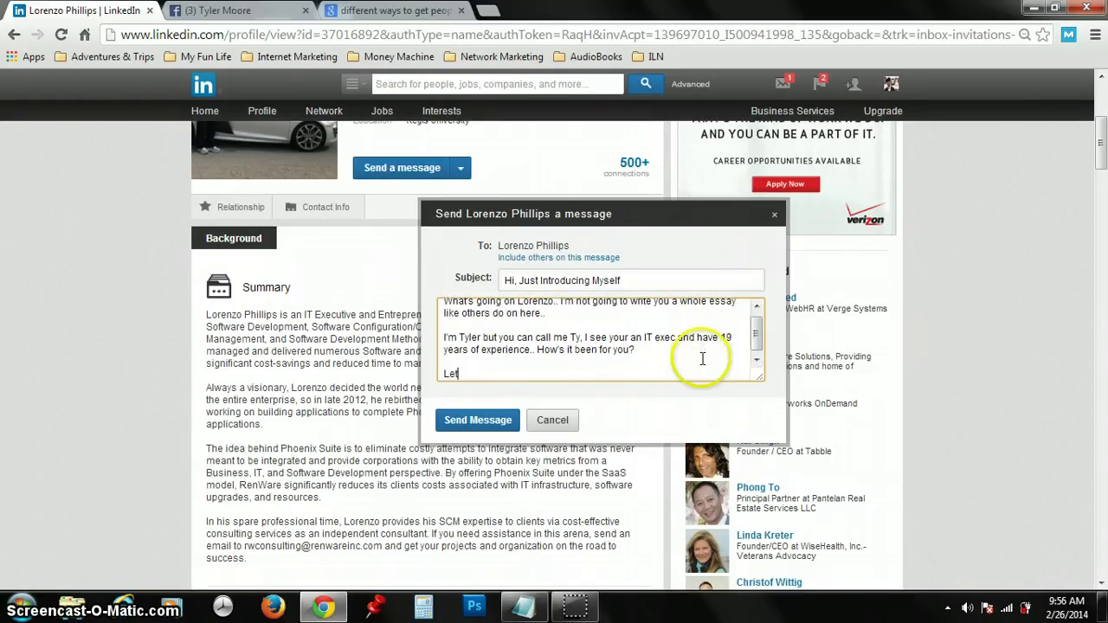
pyautogui.write("'s connect.")
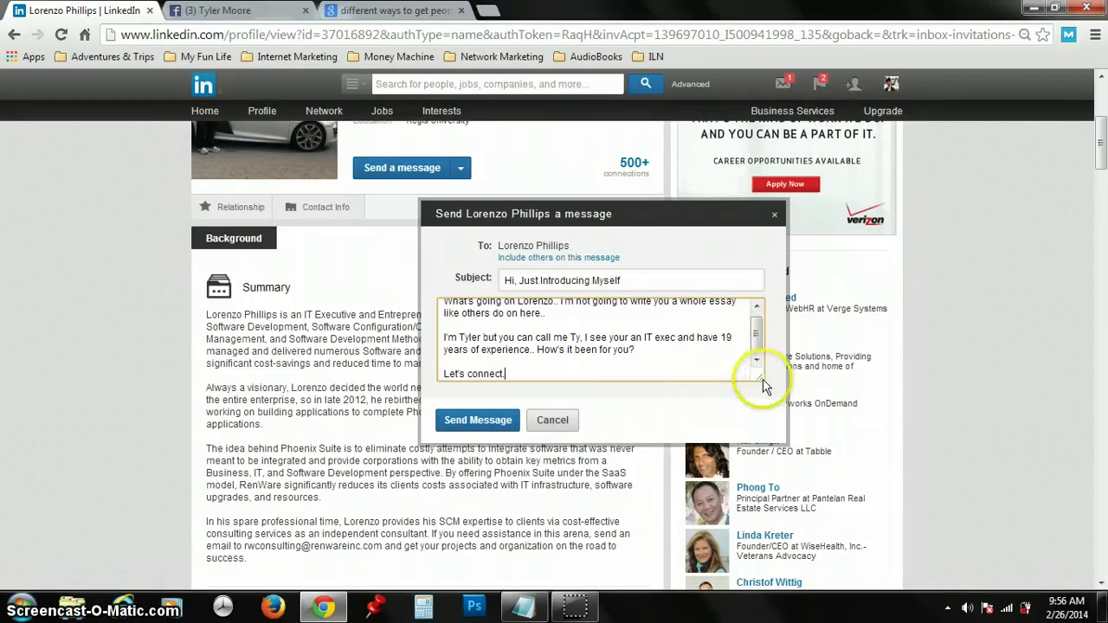
pyautogui.moveTo(778, 409); pyautogui.dragTo(800, 447)
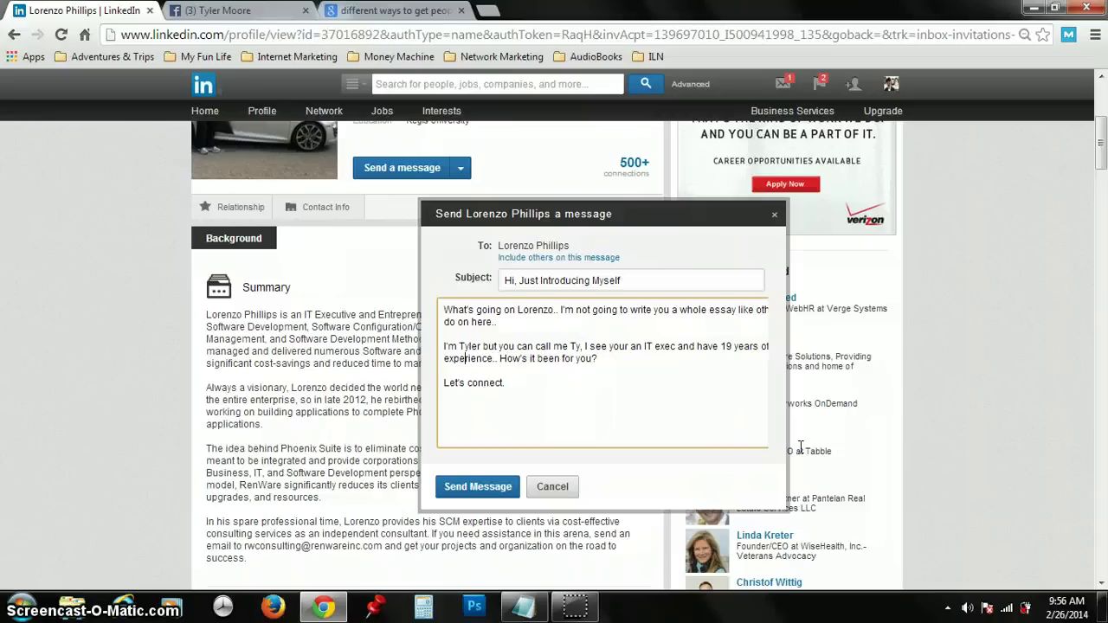
pyautogui.press('Left')
pyautogui.press('Left')
pyautogui.press('Left')
pyautogui.press('Left')
pyautogui.press('Left')
pyautogui.press('Left')
pyautogui.press('Left')
pyautogui.press('Left')
pyautogui.press('Left')
pyautogui.press('Left')
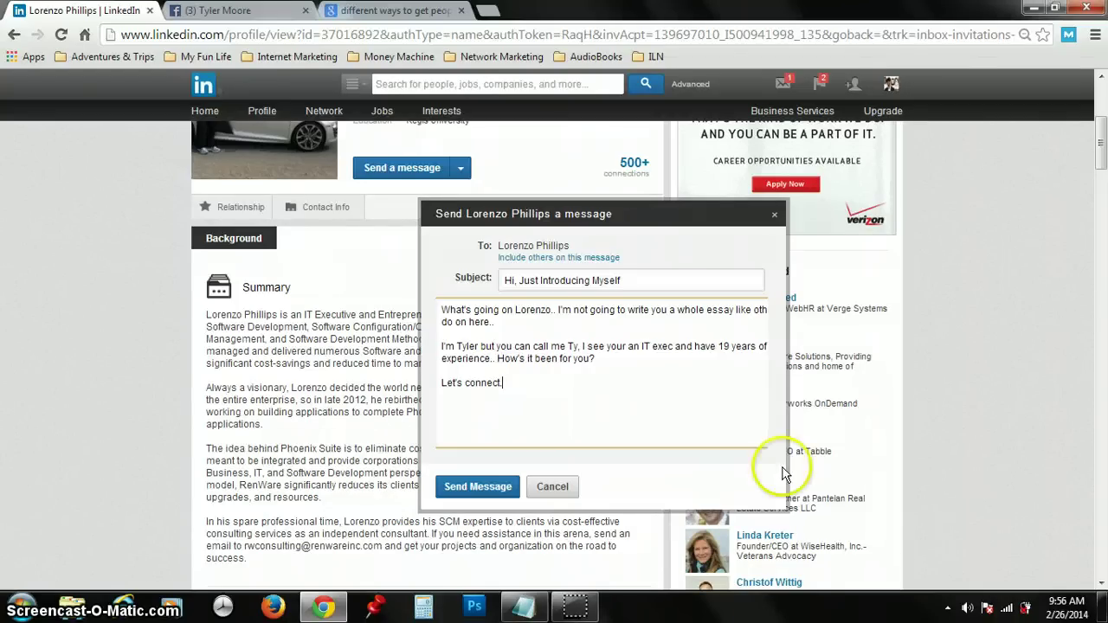
pyautogui.click(500, 492)
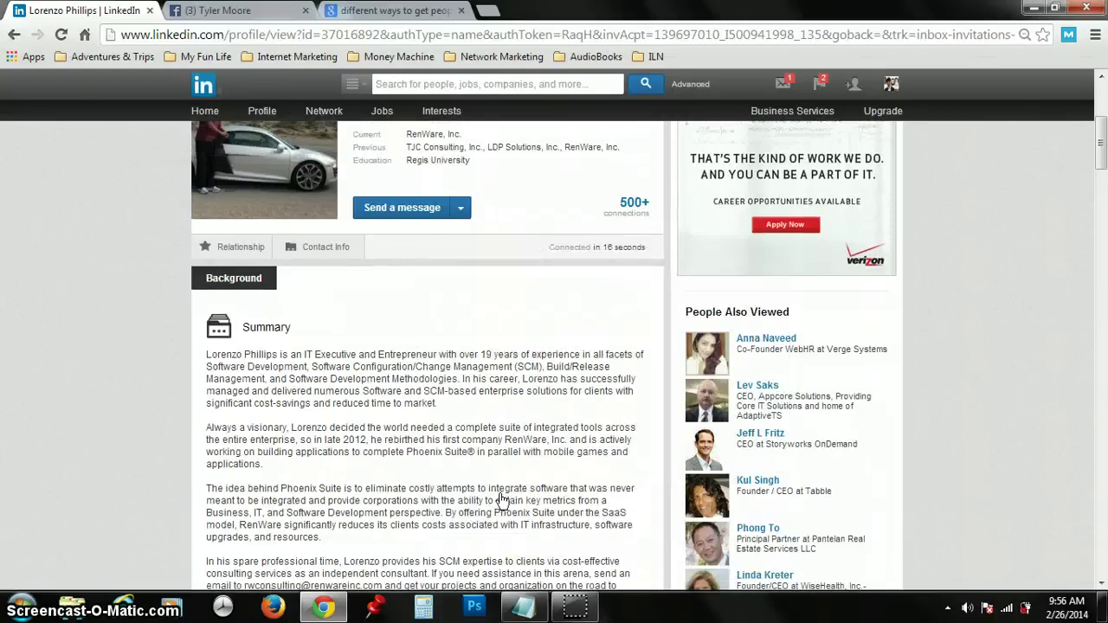
# Step: View the new Web Marketing endorsement notification, then start a reply to the mobile marketing thank-you message
pyautogui.click(816, 86)
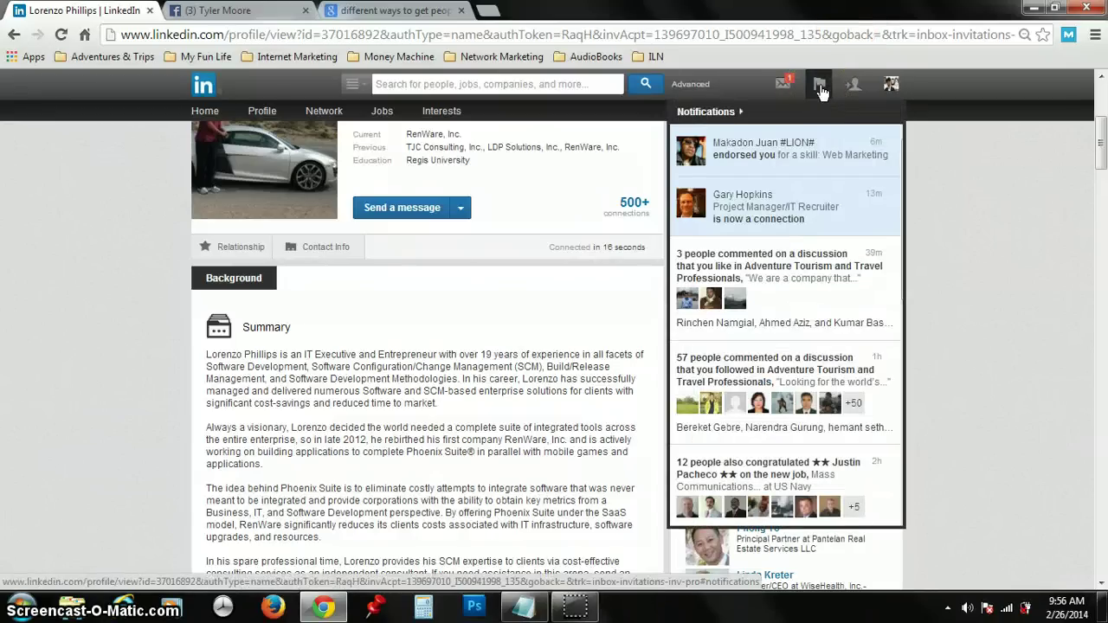
pyautogui.click(819, 144)
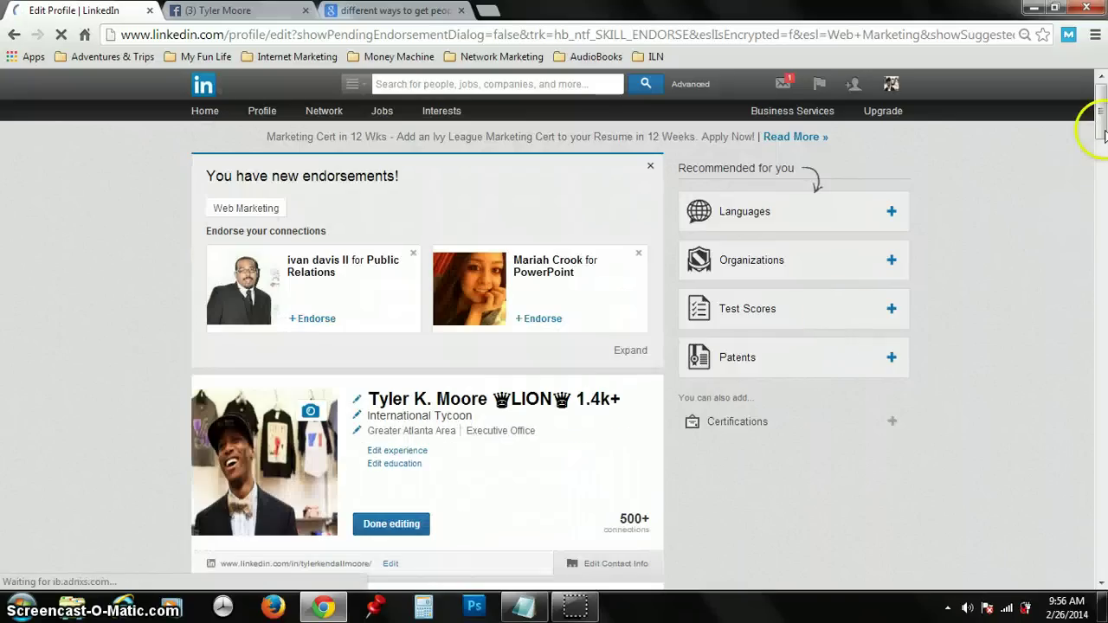
pyautogui.click(787, 87)
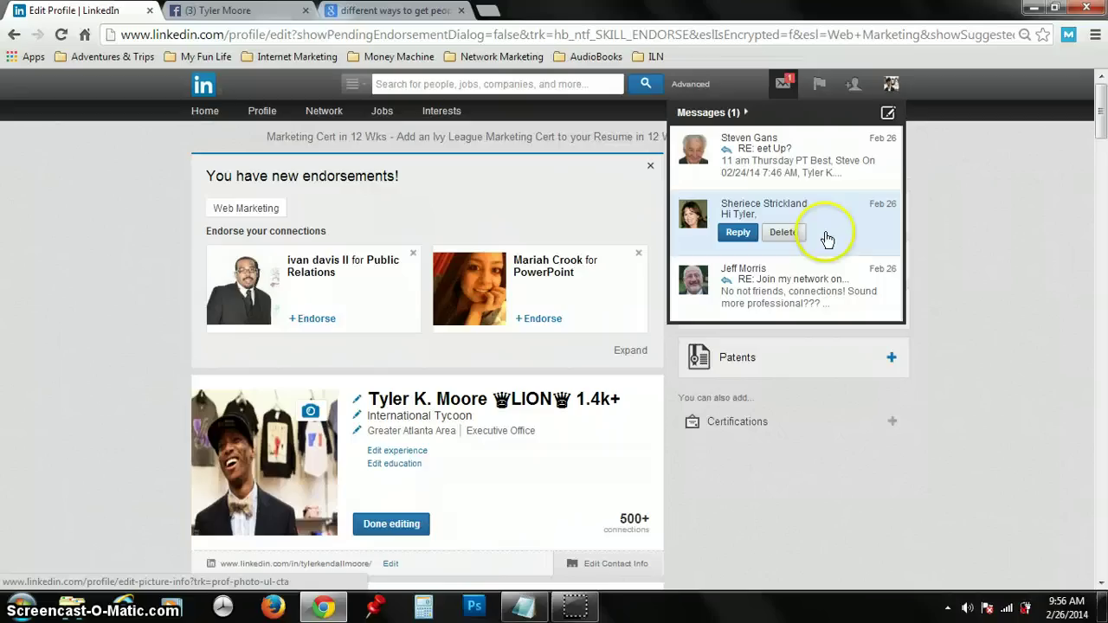
pyautogui.click(738, 242)
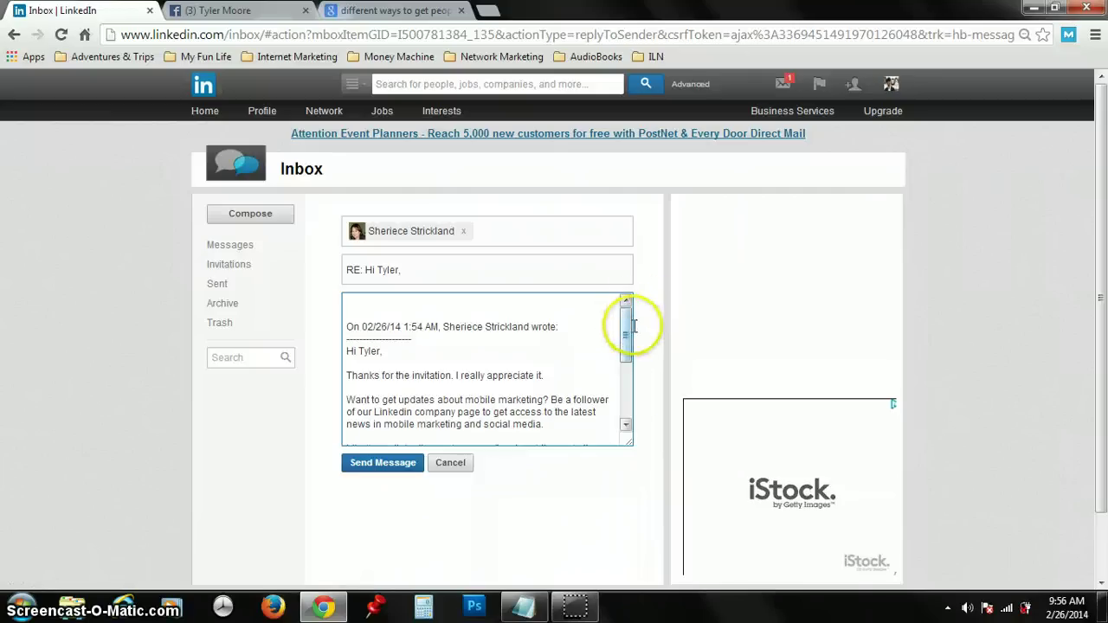
# Step: Begin the reply above the quoted message by greeting the connection by first name, then 'wow... Mobile Marketing?'
pyautogui.click(627, 407)
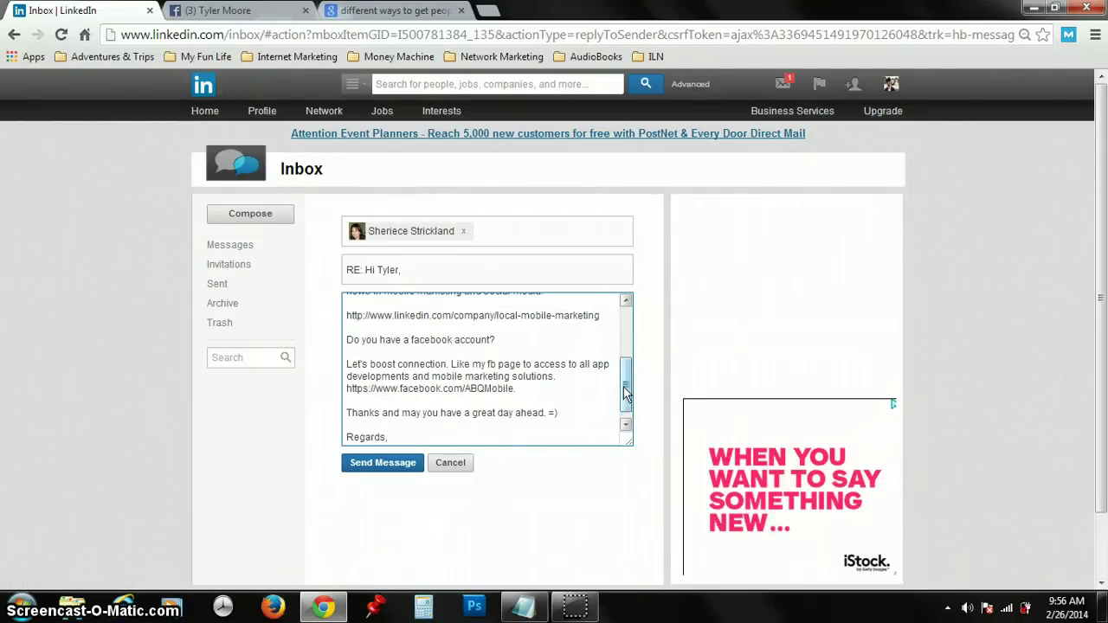
pyautogui.click(626, 407)
pyautogui.moveTo(621, 390); pyautogui.dragTo(622, 339)
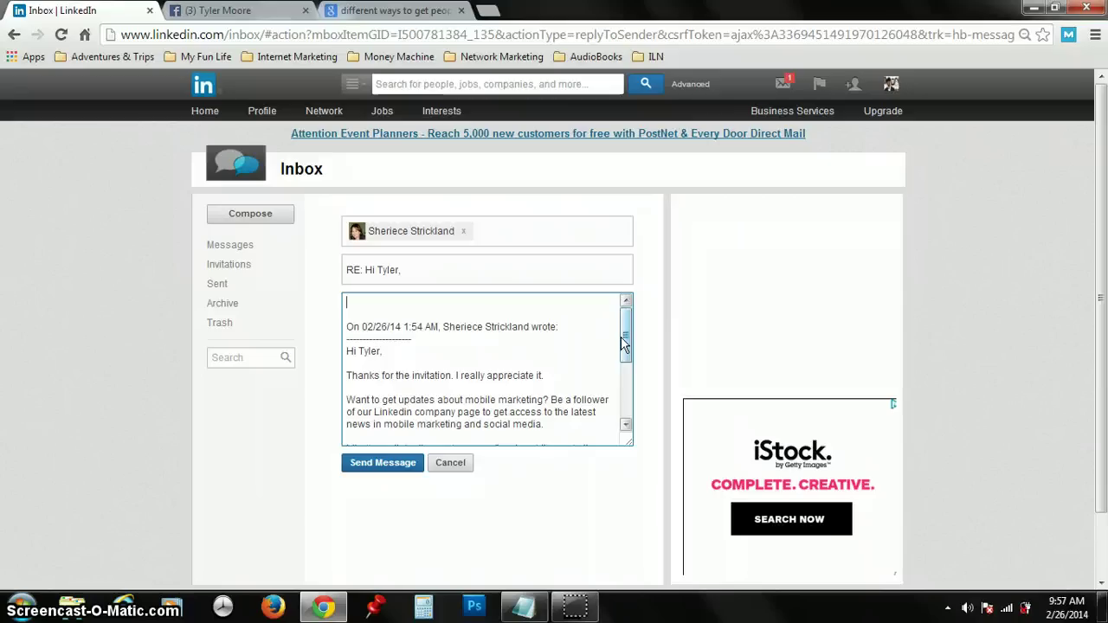
pyautogui.click(500, 308)
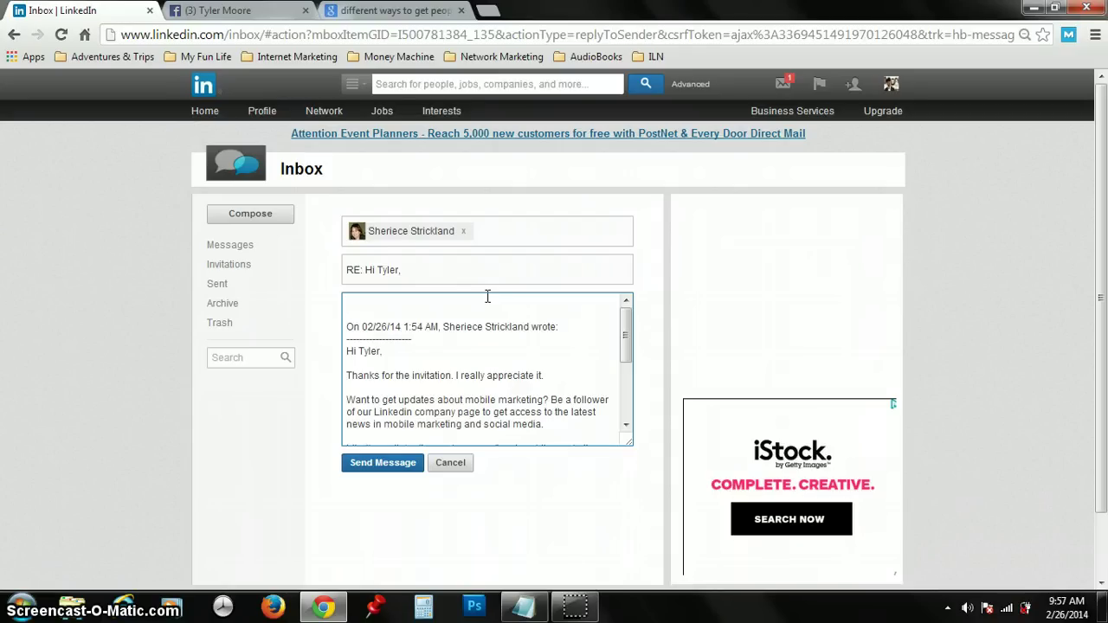
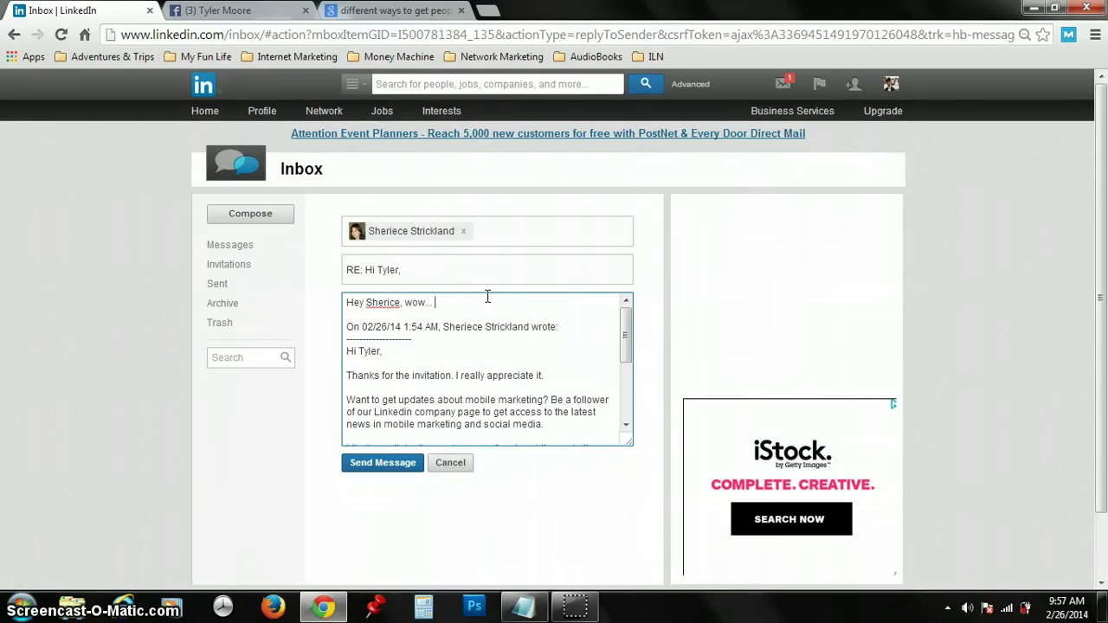
pyautogui.write('Mobile Mark')
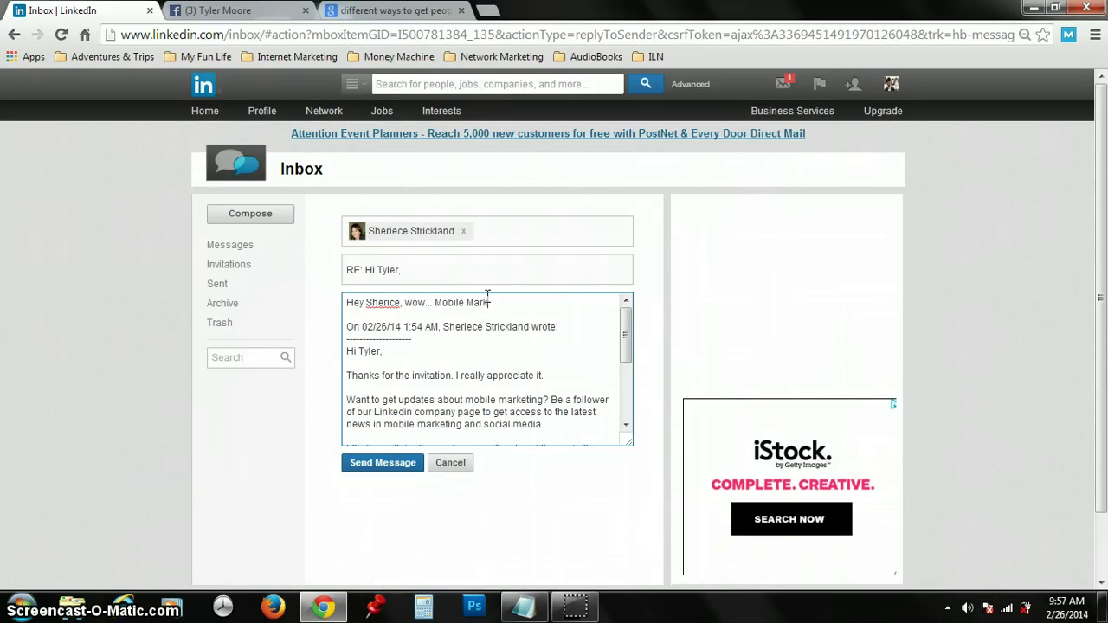
pyautogui.write('eting?')
# Step: Add lines on the mobile app era, ask about their business experience and biggest advice, and send
pyautogui.press('Return')
pyautogui.press('Return')
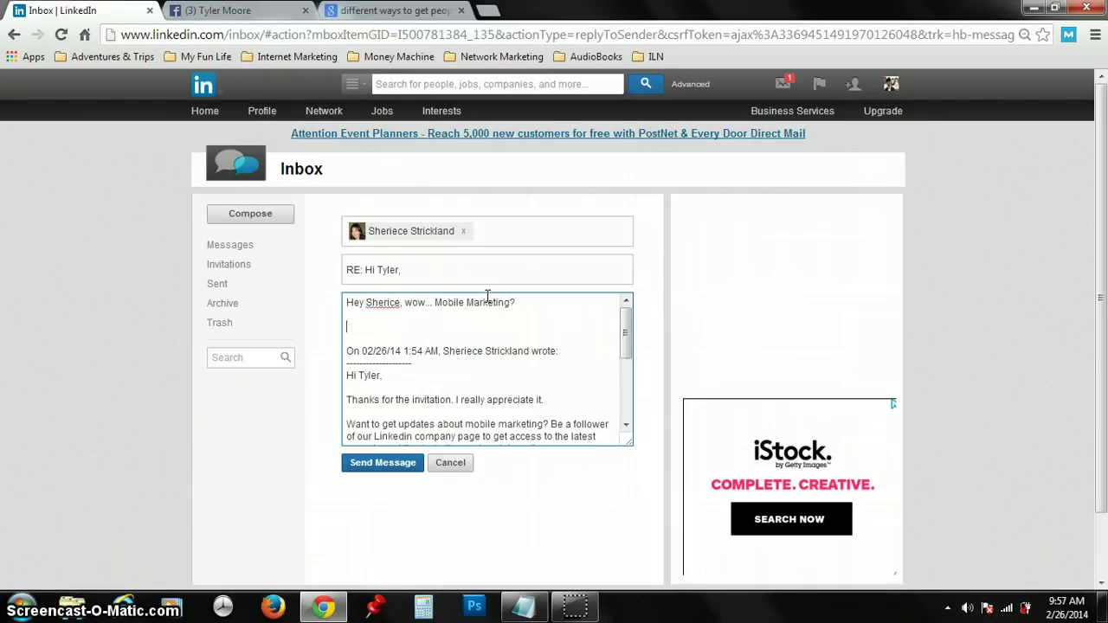
pyautogui.write('The technology and m')
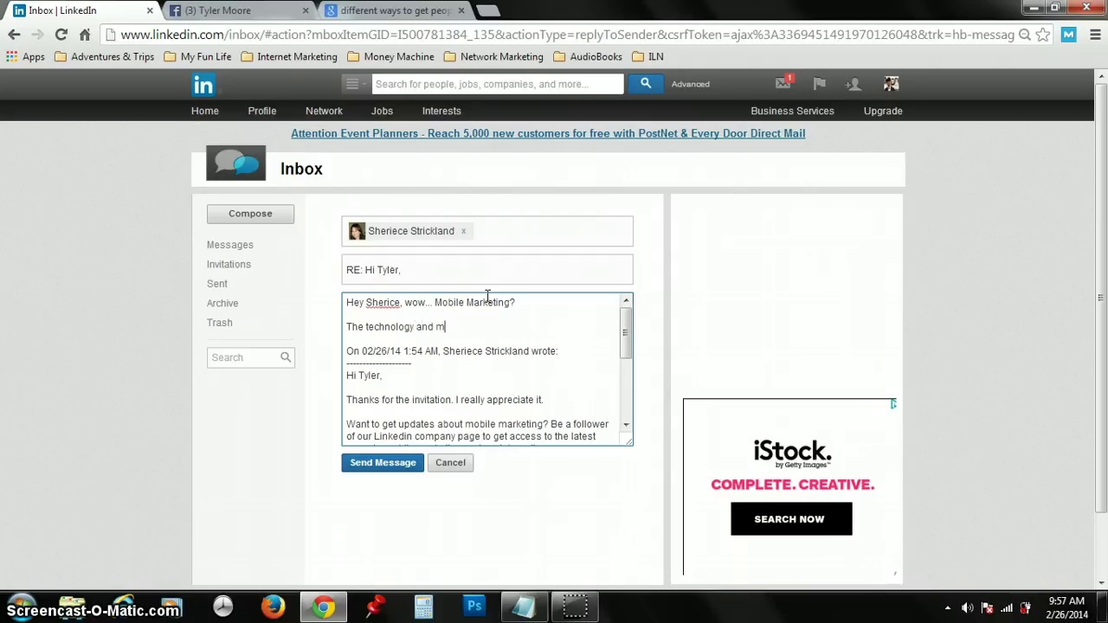
pyautogui.write('obile app er')
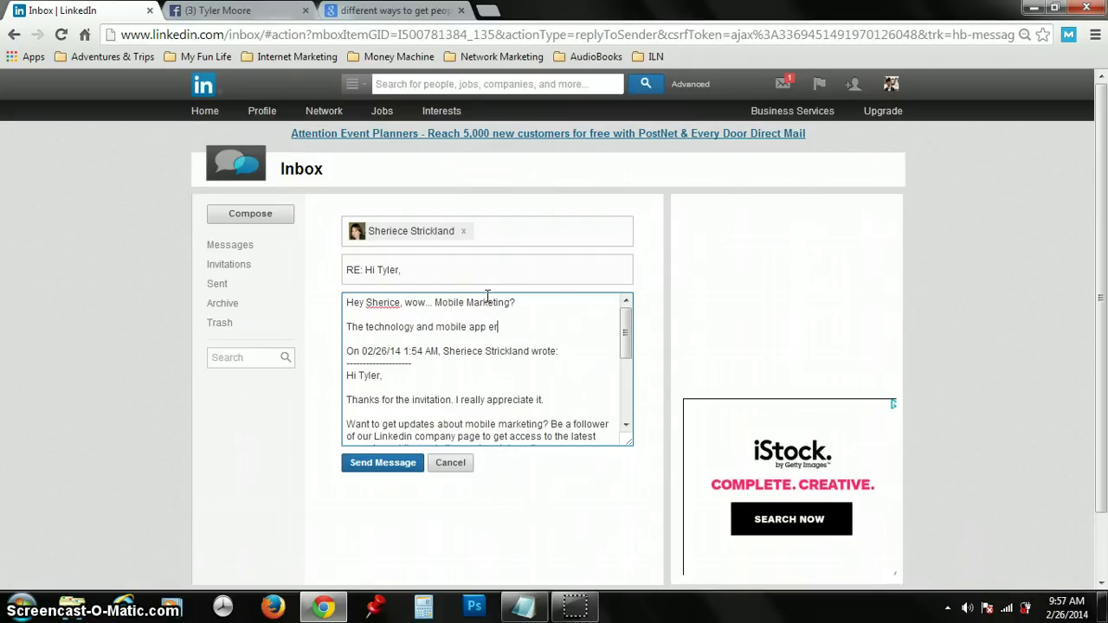
pyautogui.write("a is taking off don't you say?")
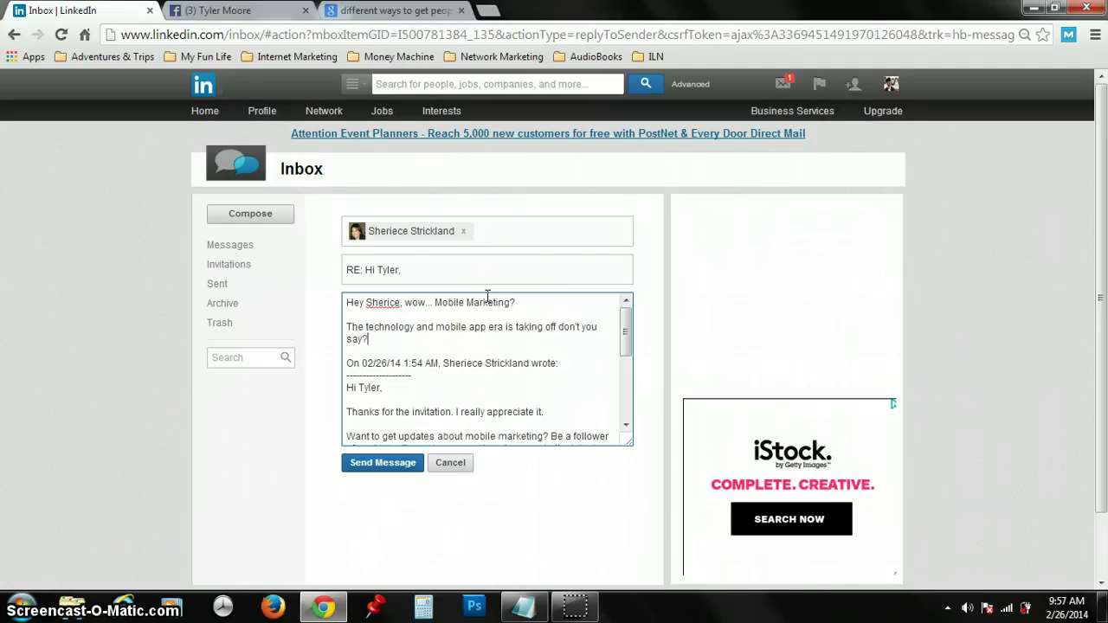
pyautogui.press('Return')
pyautogui.press('Return')
pyautogui.write('Tell me abo')
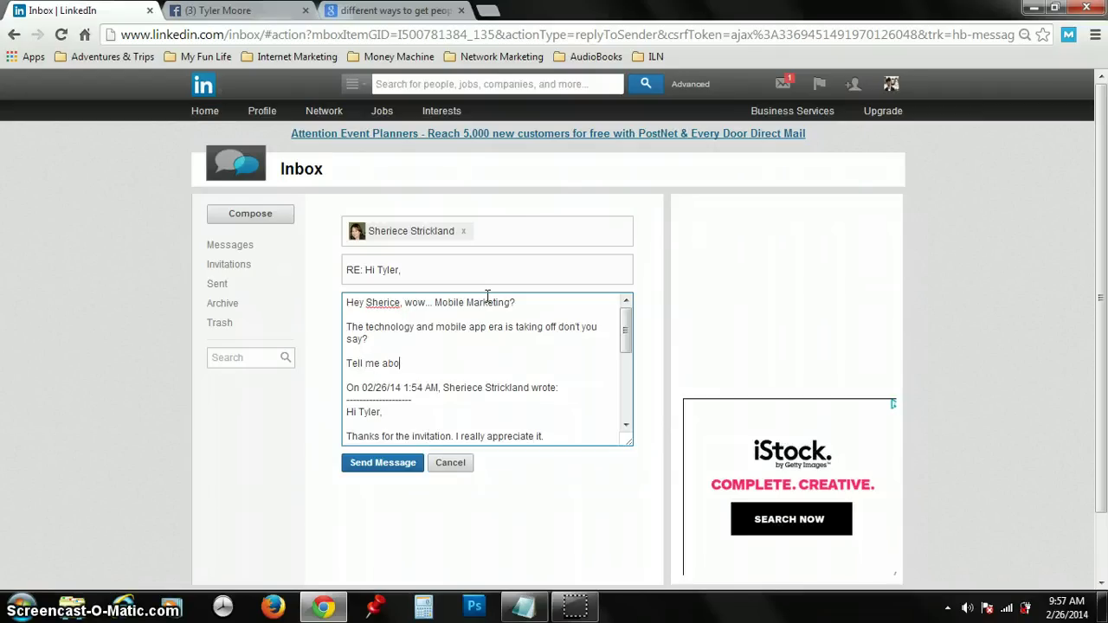
pyautogui.write('ut yourself.. How ')
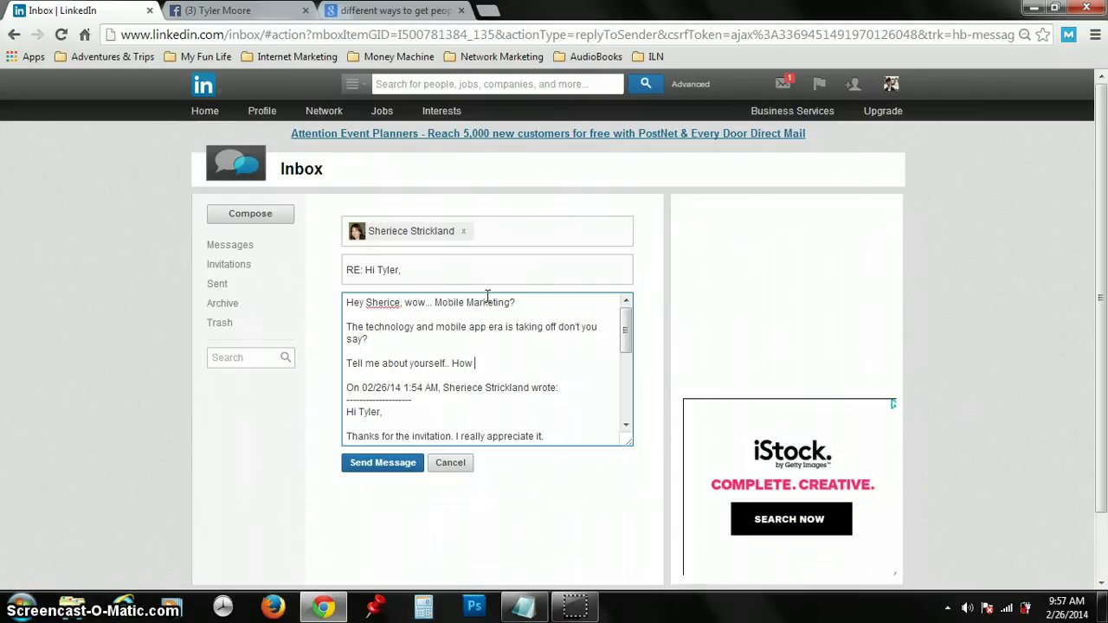
pyautogui.write('long have you been in the bu')
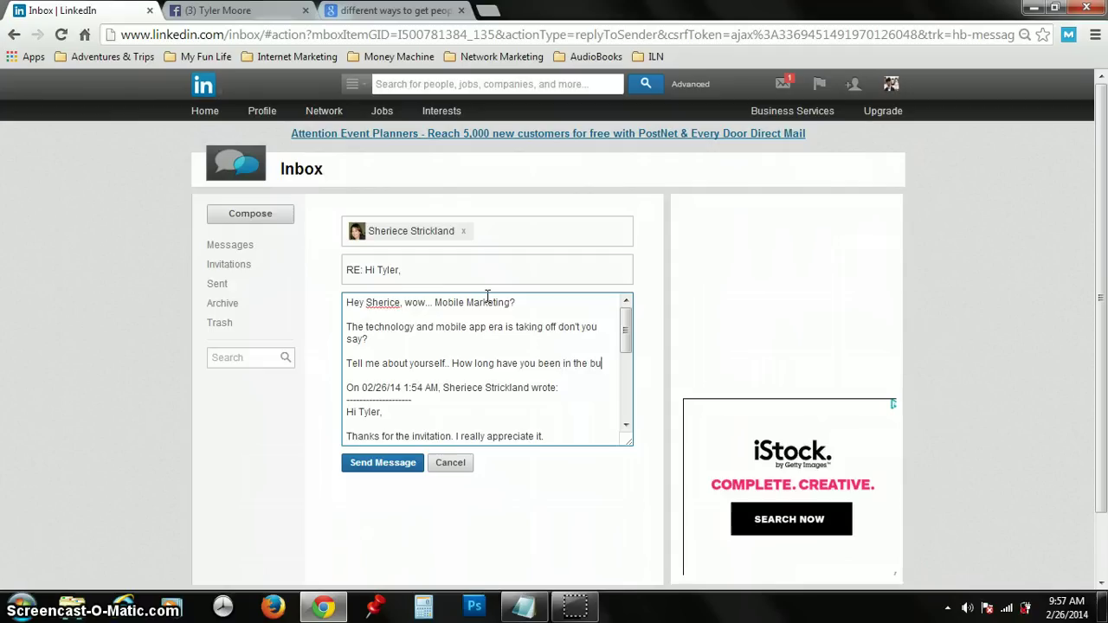
pyautogui.write('siness for')
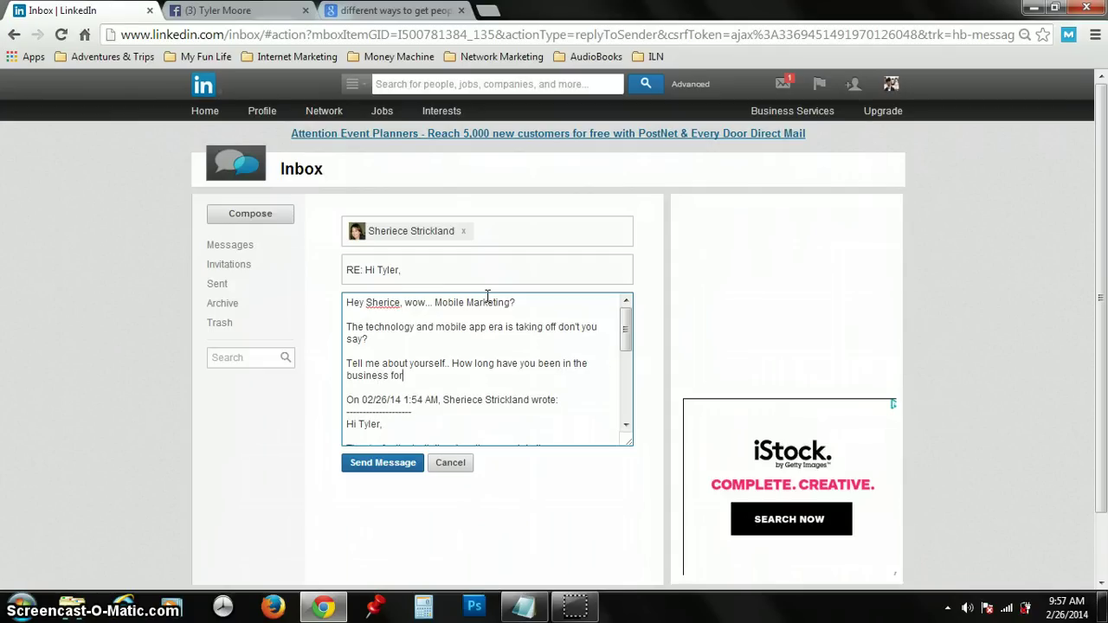
pyautogui.write("? What's your bi")
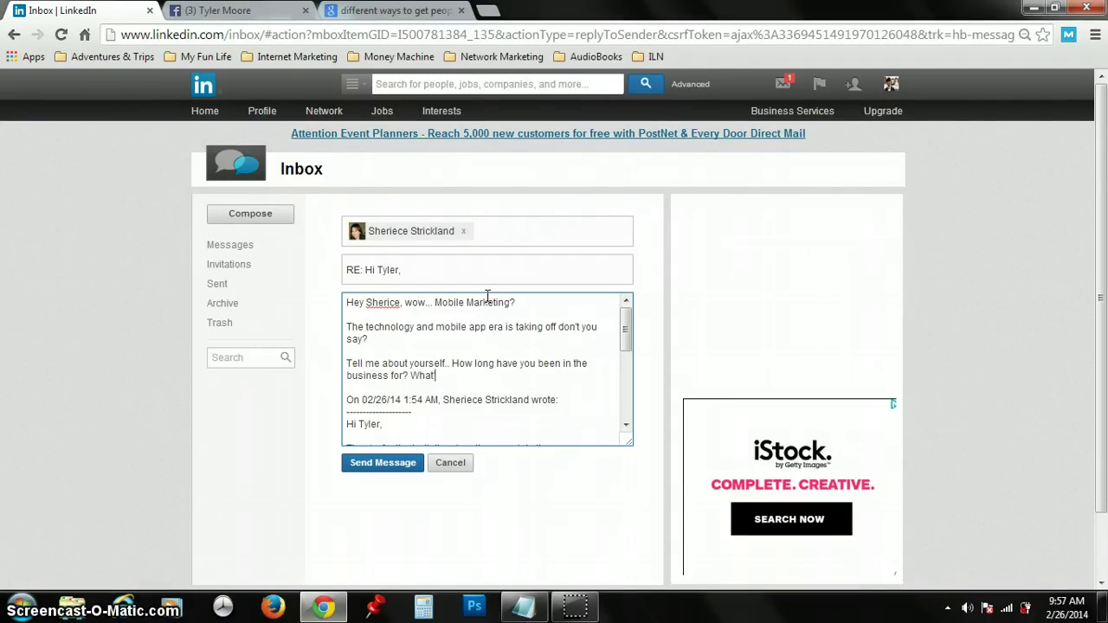
pyautogui.write('ggest d')
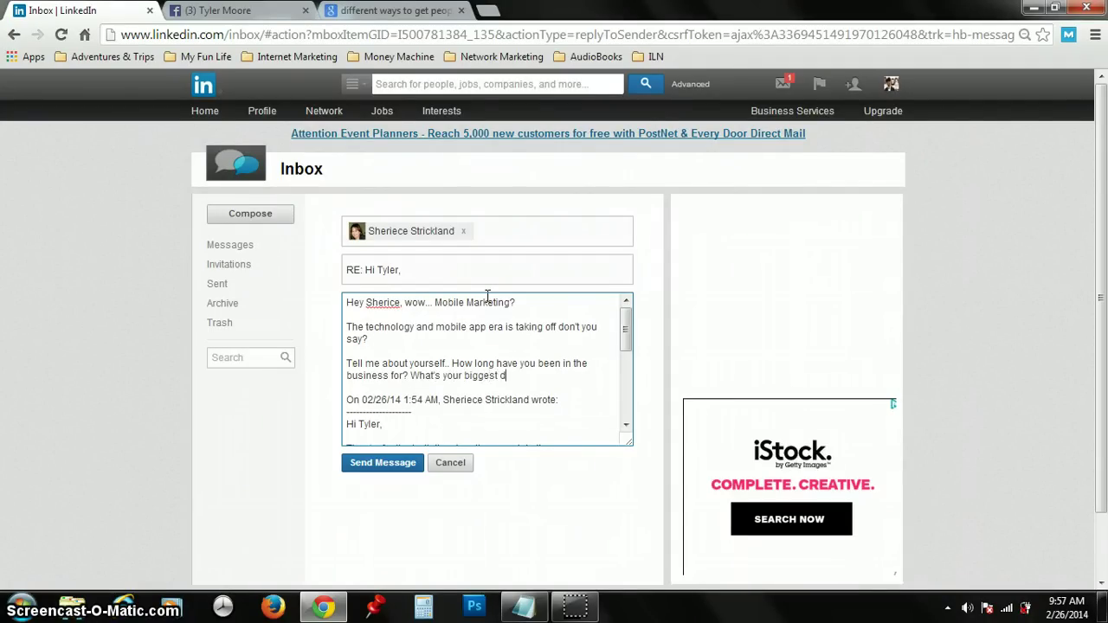
pyautogui.write('ownfall and yo')
pyautogui.press('BackSpace')
pyautogui.press('BackSpace')
pyautogui.press('BackSpace')
pyautogui.press('BackSpace')
pyautogui.press('BackSpace')
pyautogui.press('BackSpace')
pyautogui.press('BackSpace')
pyautogui.press('BackSpace')
pyautogui.press('BackSpace')
pyautogui.press('BackSpace')
pyautogui.press('BackSpace')
pyautogui.press('BackSpace')
pyautogui.press('BackSpace')
pyautogui.press('BackSpace')
pyautogui.press('BackSpace')
pyautogui.press('BackSpace')
pyautogui.write("iggest piece of advice for someone who's just getting started?")
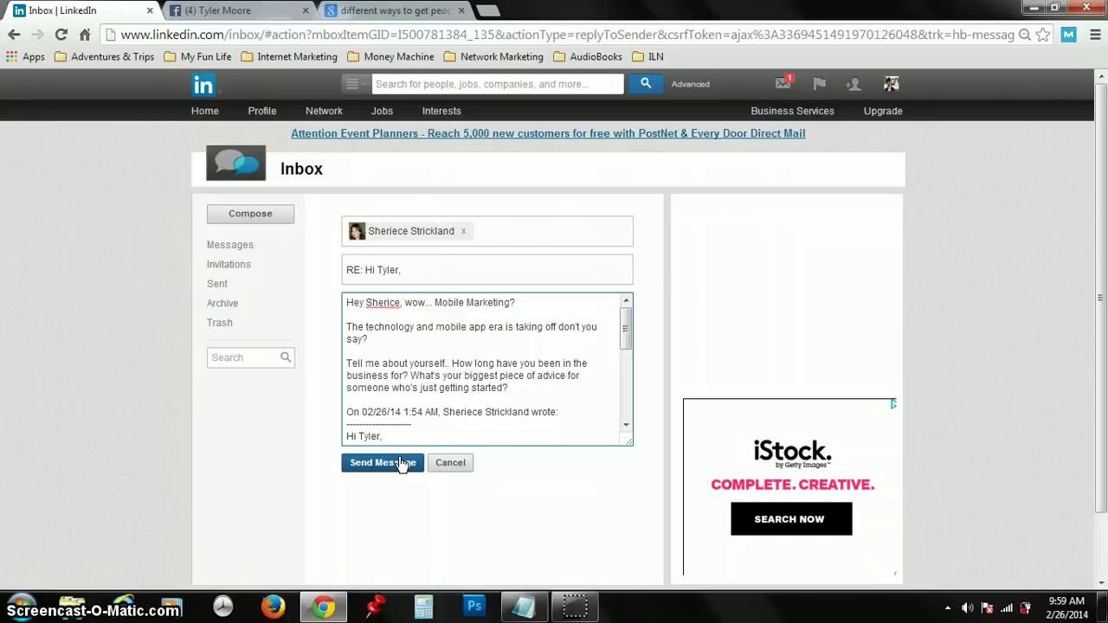
pyautogui.click(401, 463)
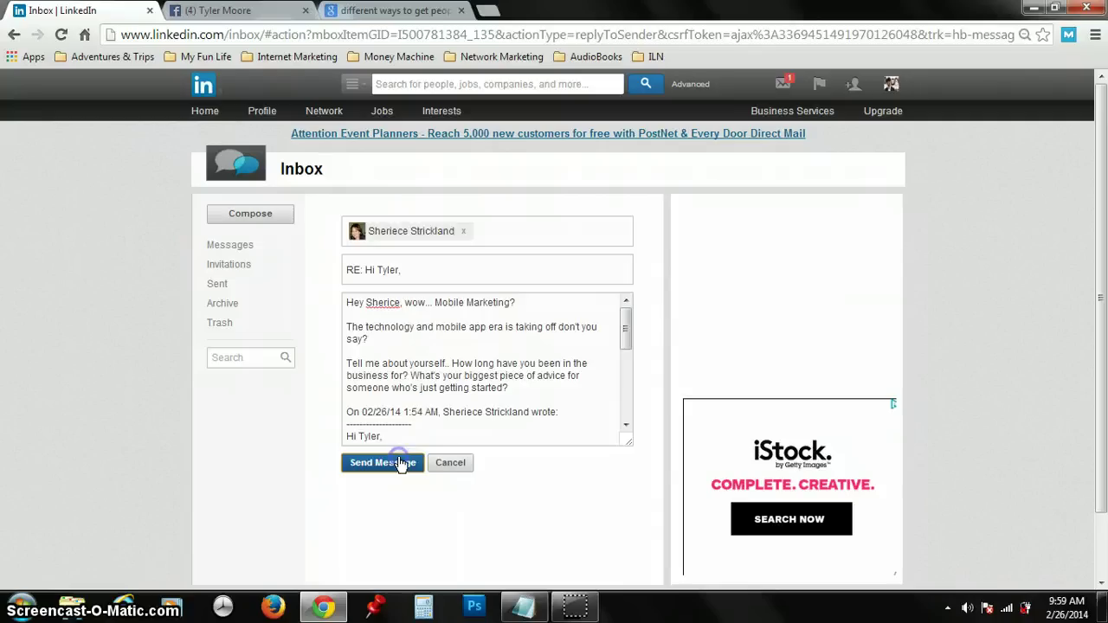
pyautogui.click(204, 89)
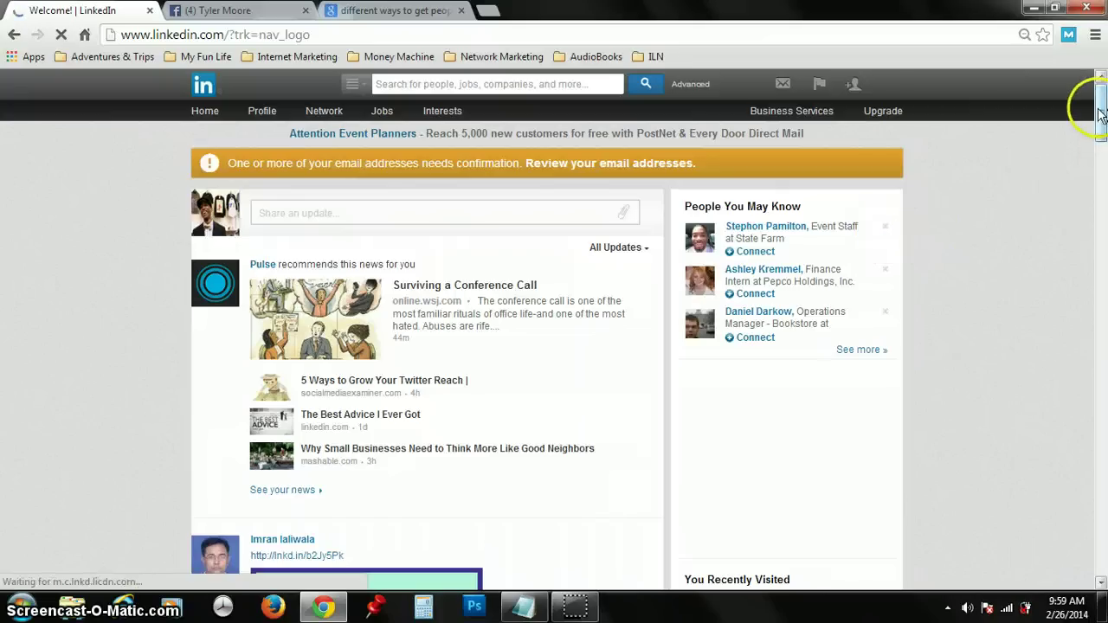
pyautogui.moveTo(1093, 106); pyautogui.dragTo(1097, 185)
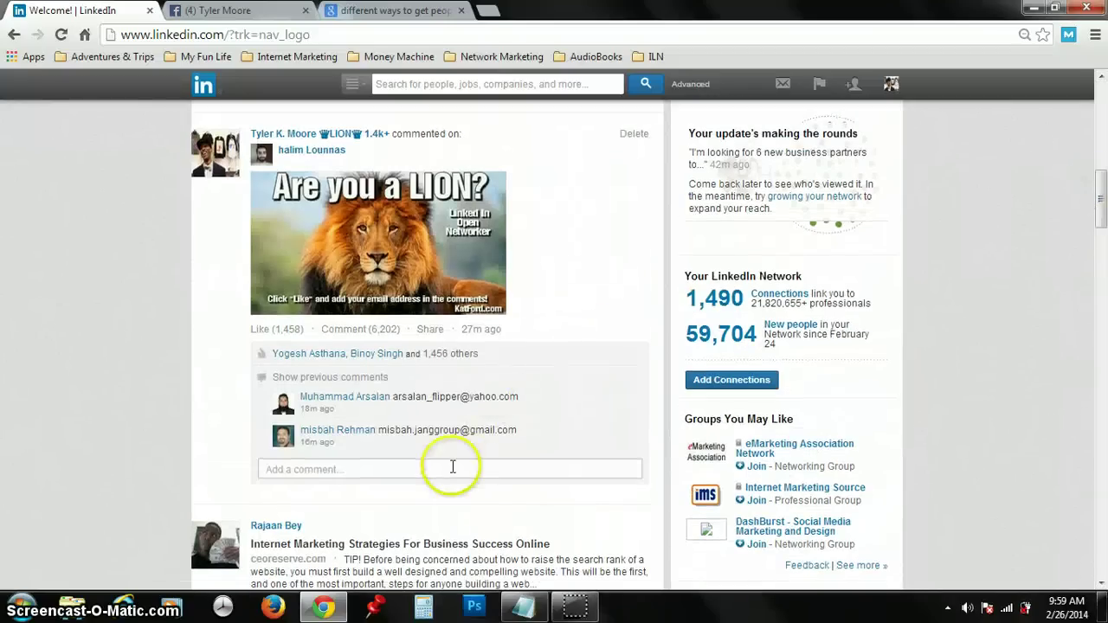
pyautogui.click(450, 467)
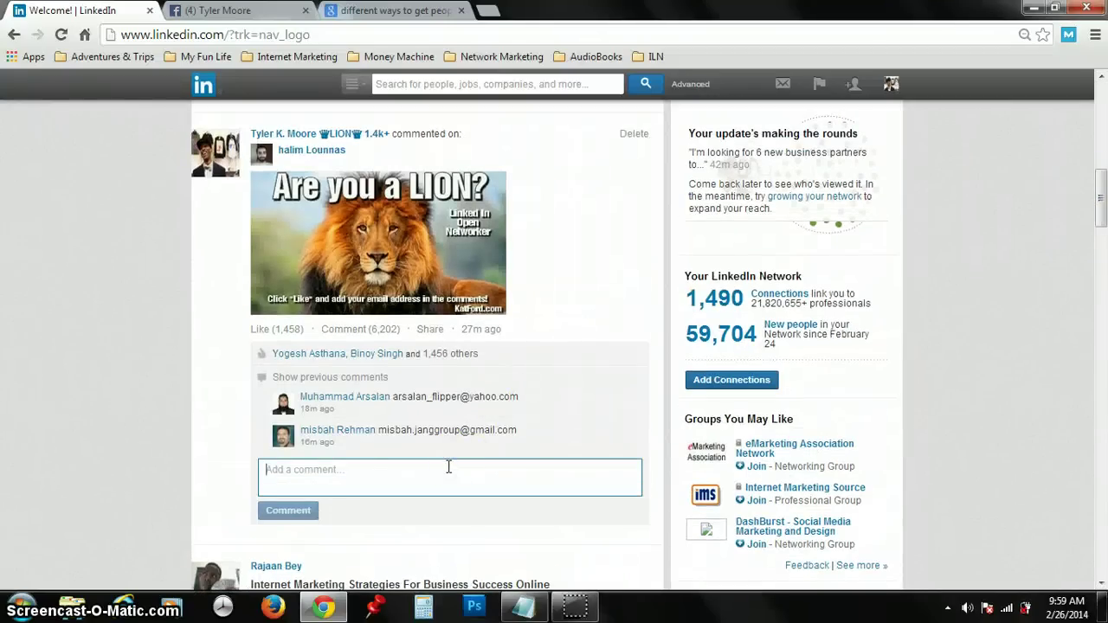
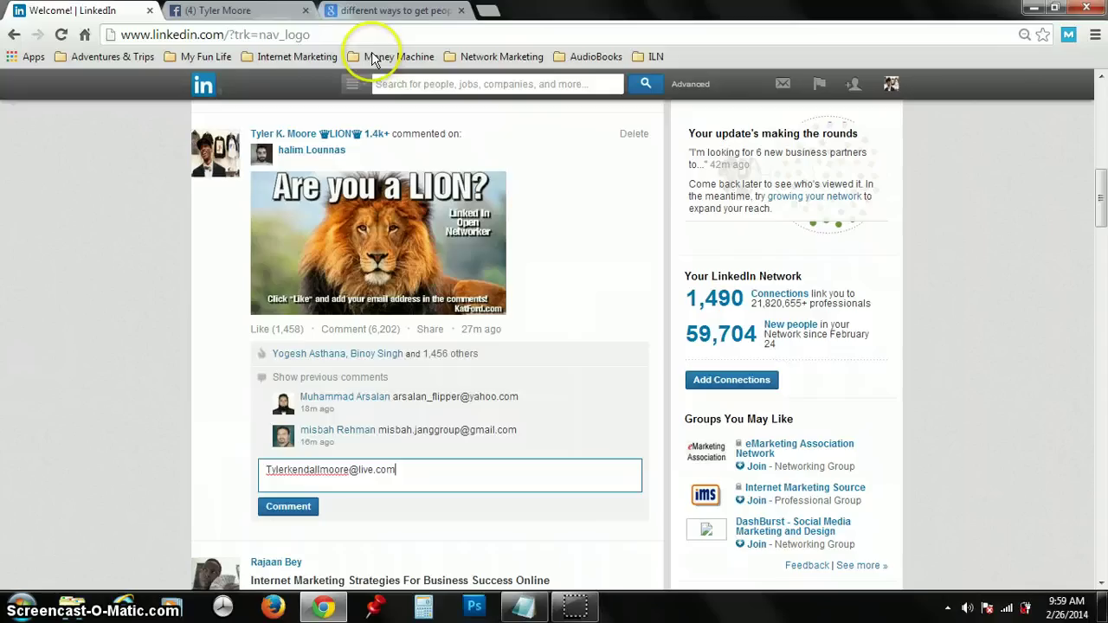
pyautogui.click(299, 515)
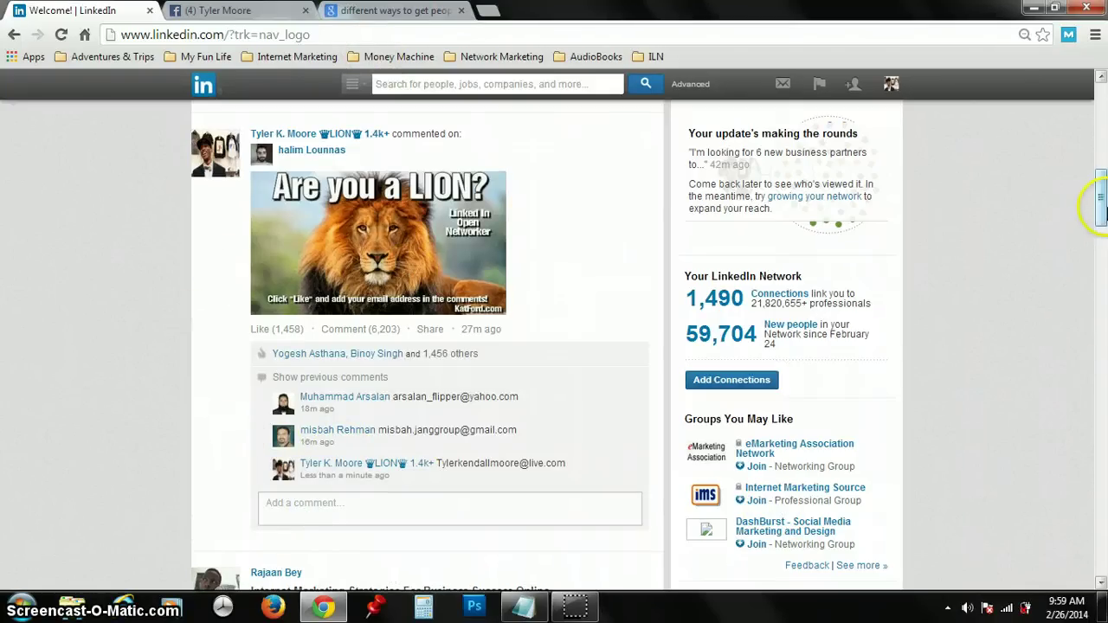
pyautogui.moveTo(1100, 207); pyautogui.dragTo(1101, 282)
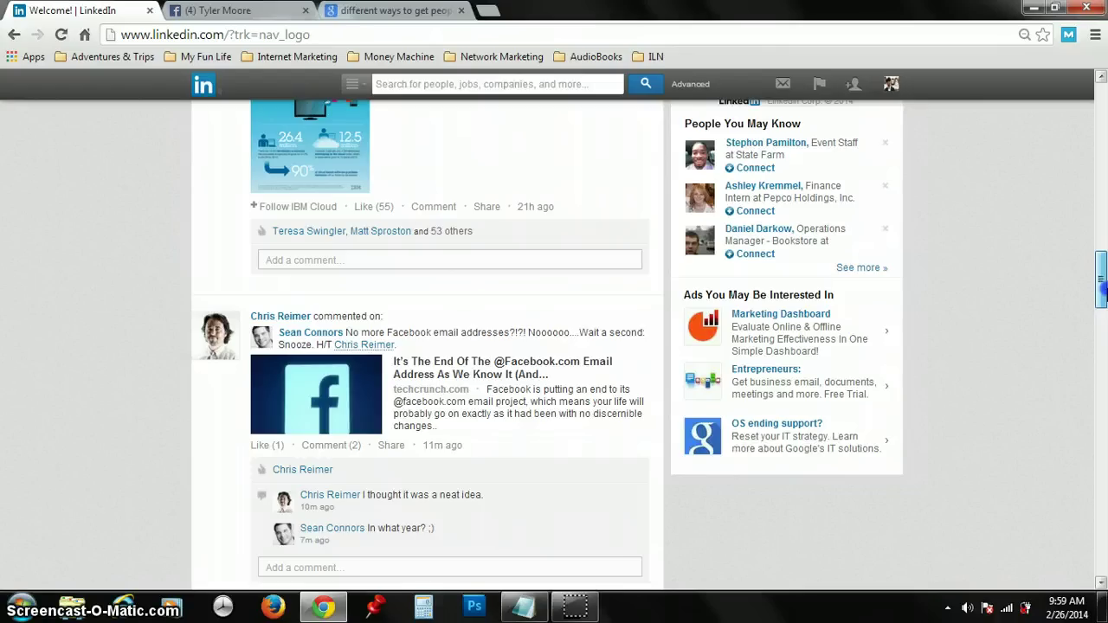
# Step: Scroll further down the LinkedIn feed, then switch to the Facebook profile tab
pyautogui.moveTo(1102, 295); pyautogui.dragTo(1096, 490)
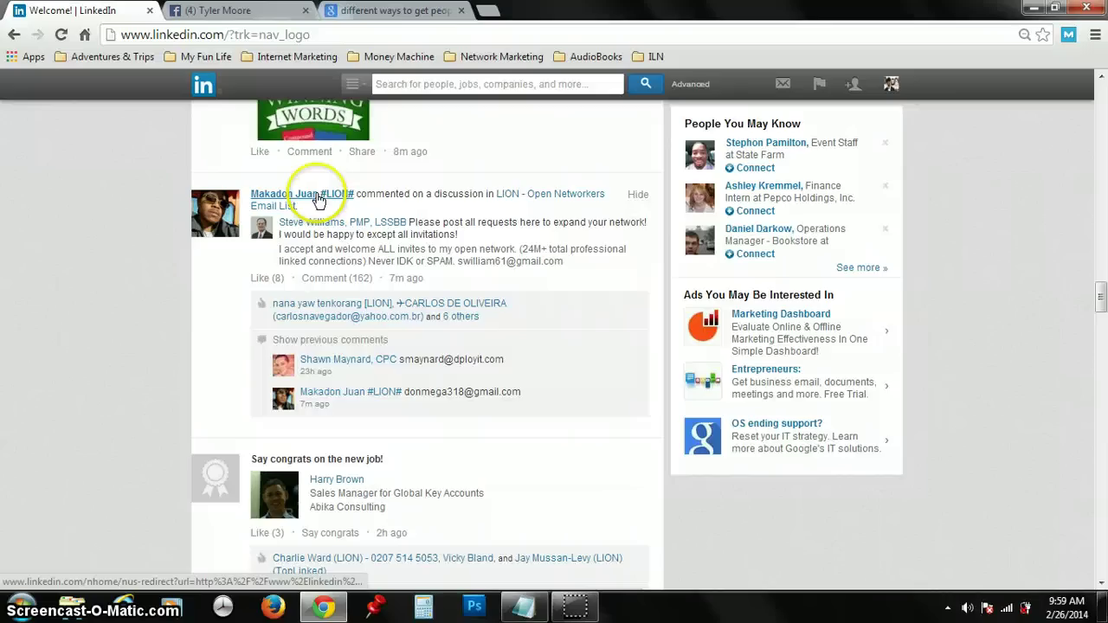
pyautogui.moveTo(294, 193)
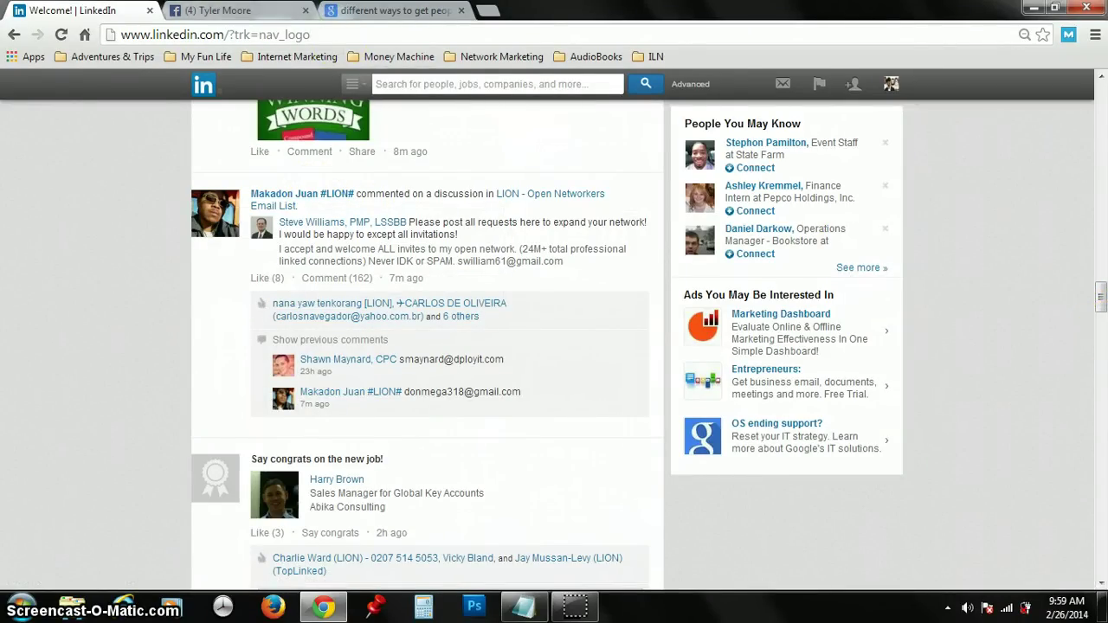
pyautogui.click(260, 12)
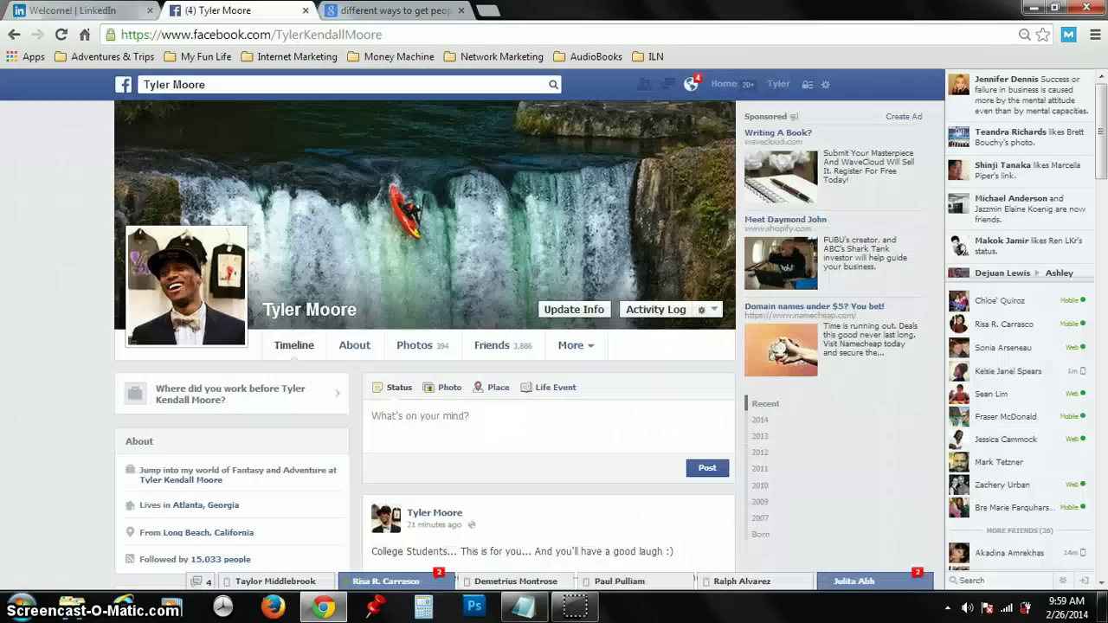
# Step: Glance at Facebook notifications, scroll through the News Feed, then return to the 'say yes' results
pyautogui.click(690, 87)
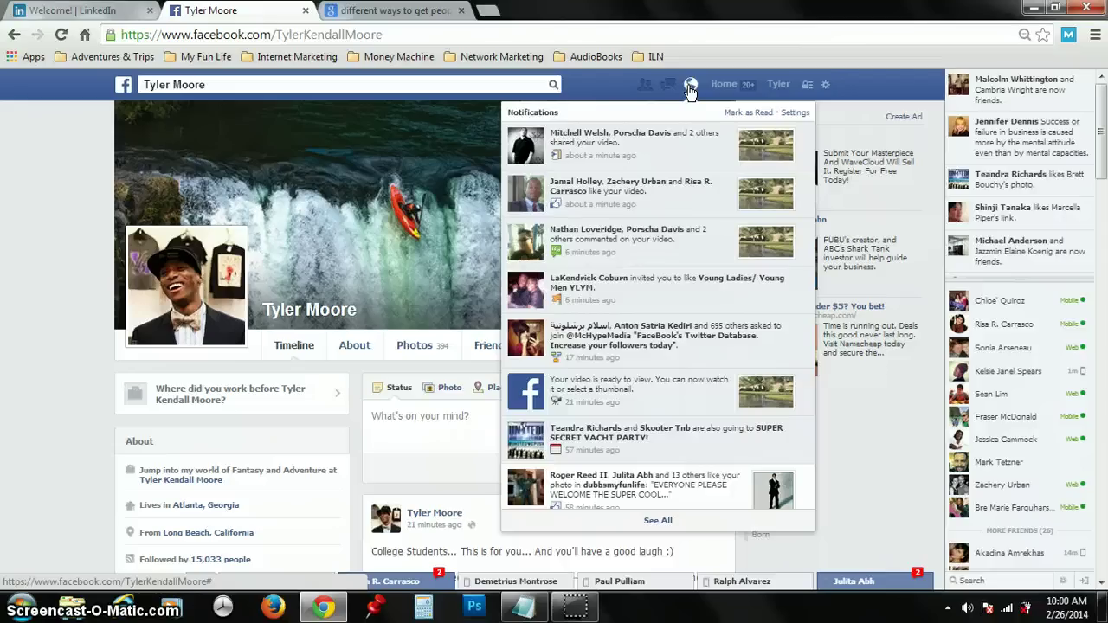
pyautogui.click(690, 86)
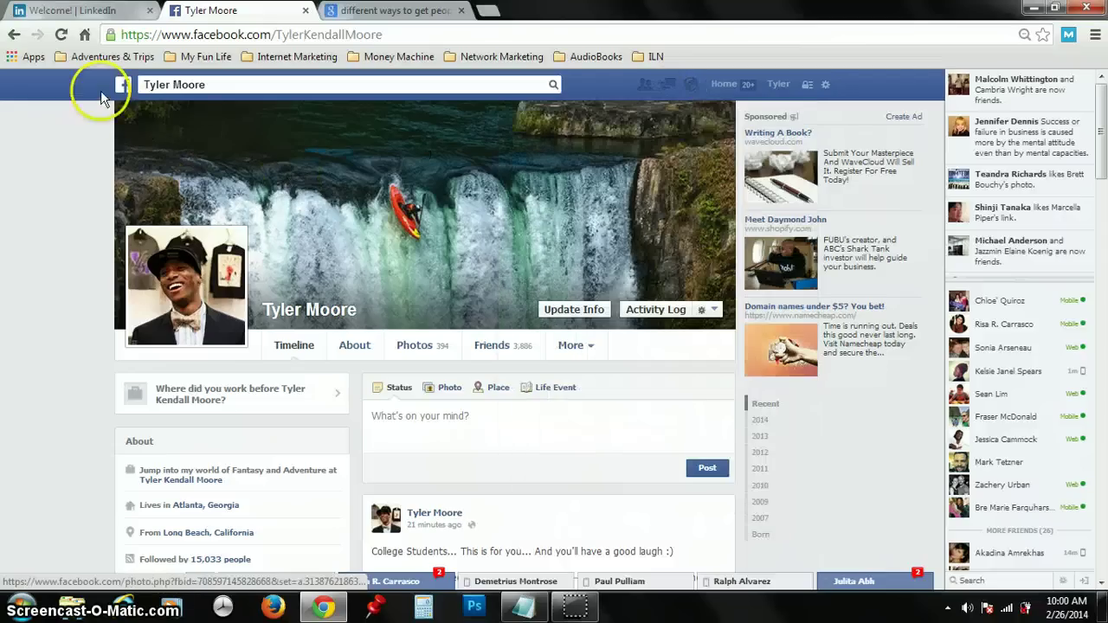
pyautogui.click(134, 78)
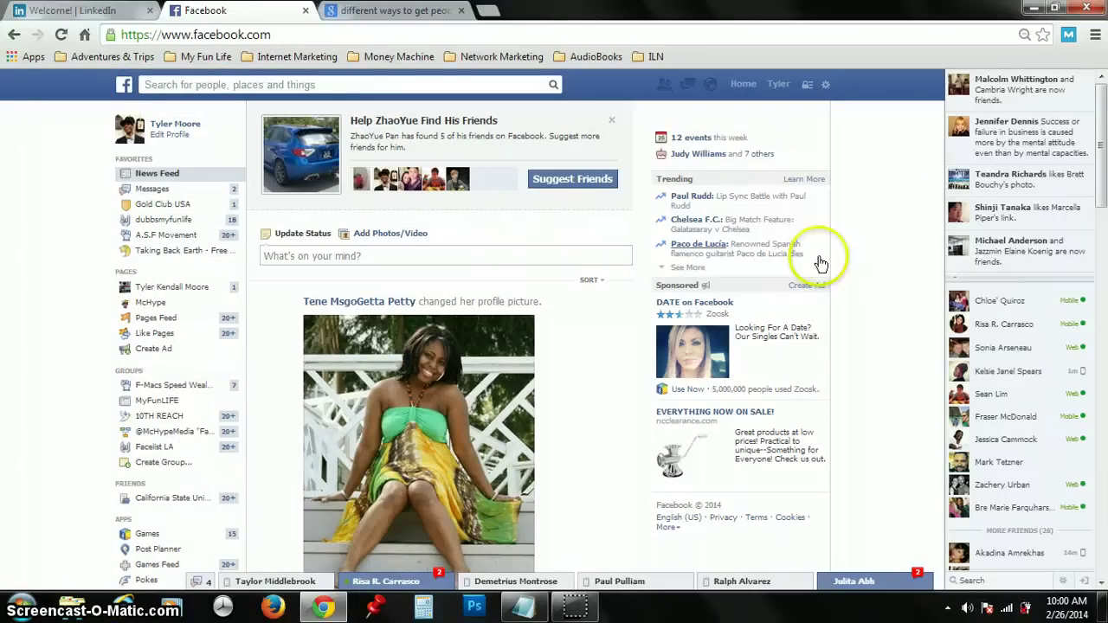
pyautogui.moveTo(1100, 143); pyautogui.dragTo(1104, 339)
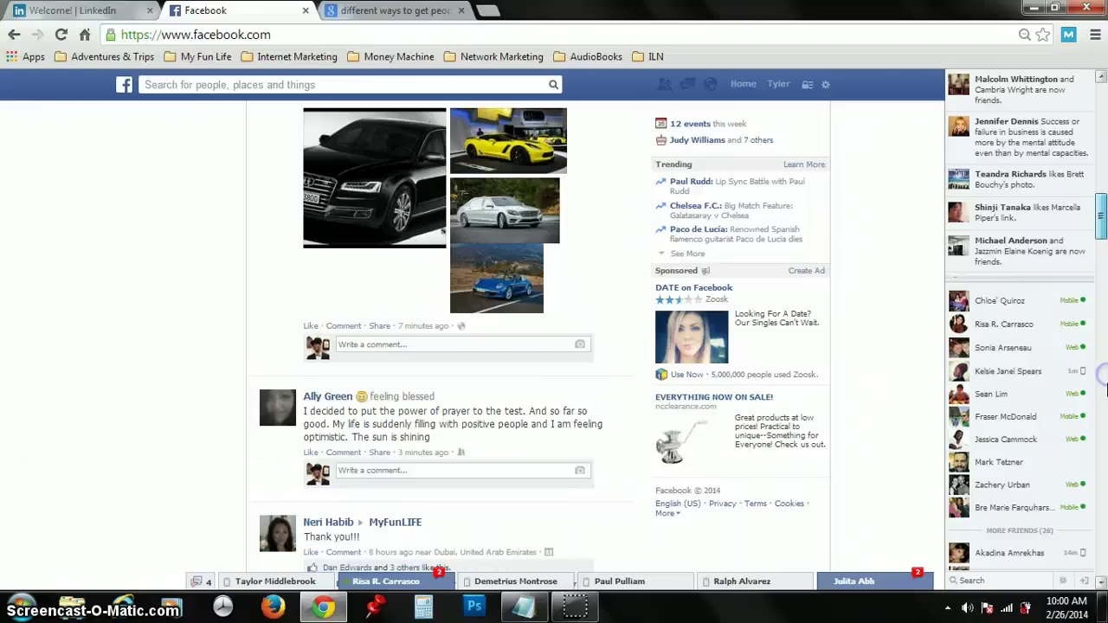
pyautogui.scroll(-1, 1099, 372)
pyautogui.moveTo(1100, 215); pyautogui.dragTo(1102, 279)
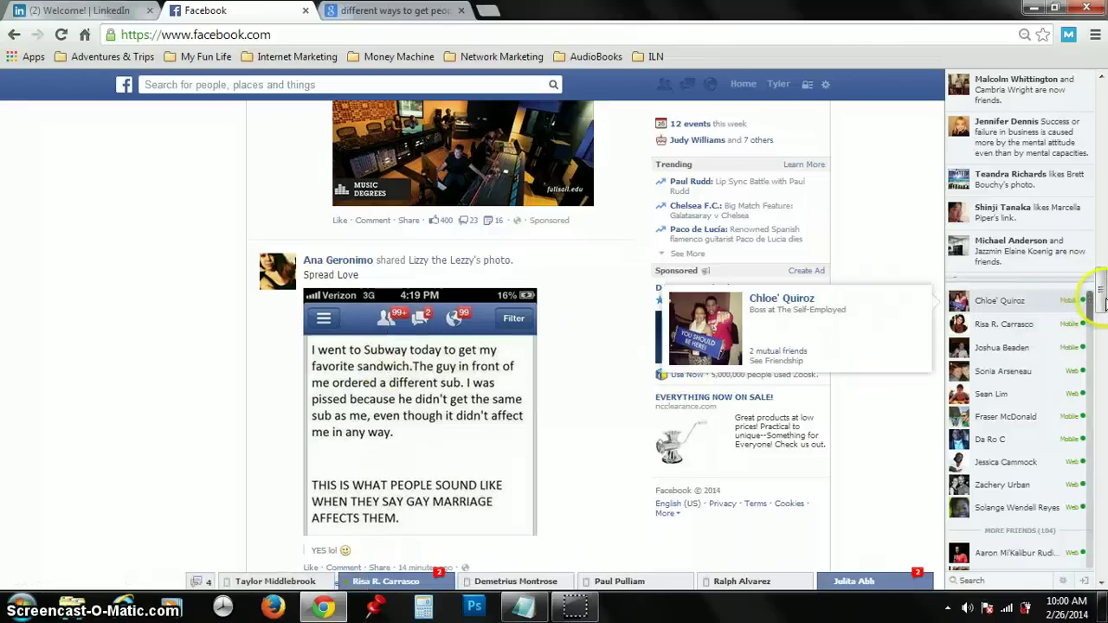
pyautogui.click(1102, 334)
pyautogui.scroll(-6, 448, 346)
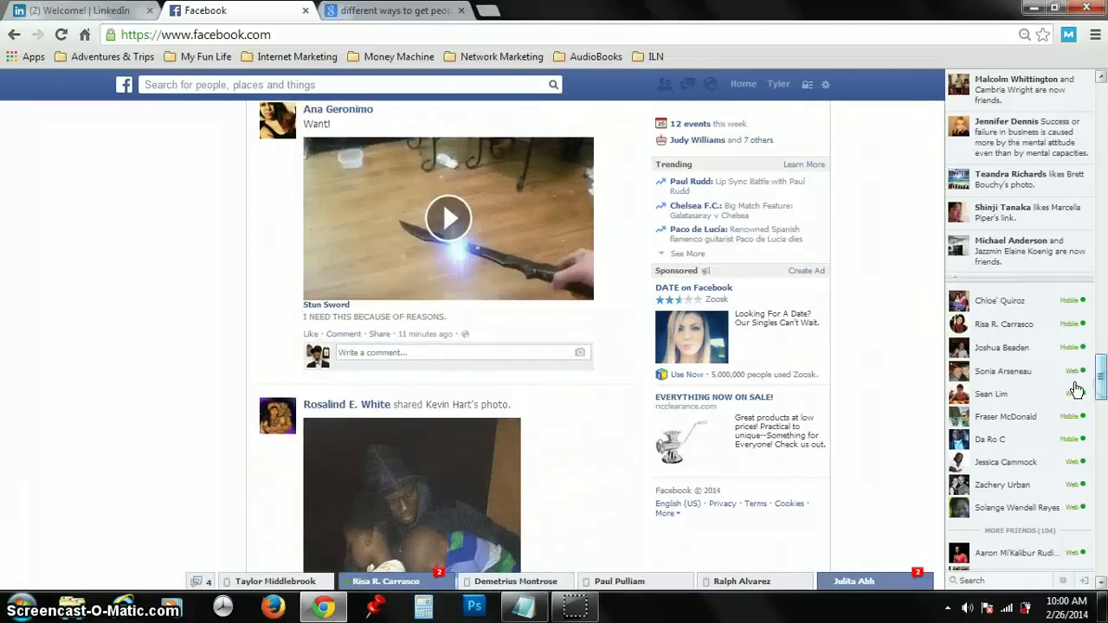
pyautogui.click(444, 16)
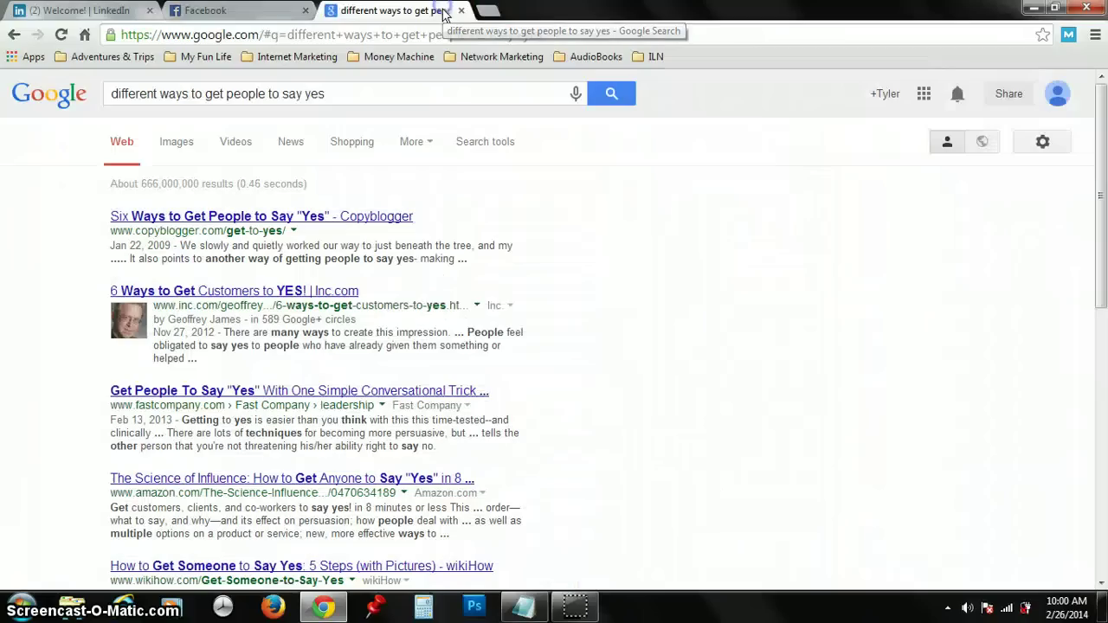
# Step: Search Google for 'fb marketer pro' in a new Chrome tab
pyautogui.click(497, 11)
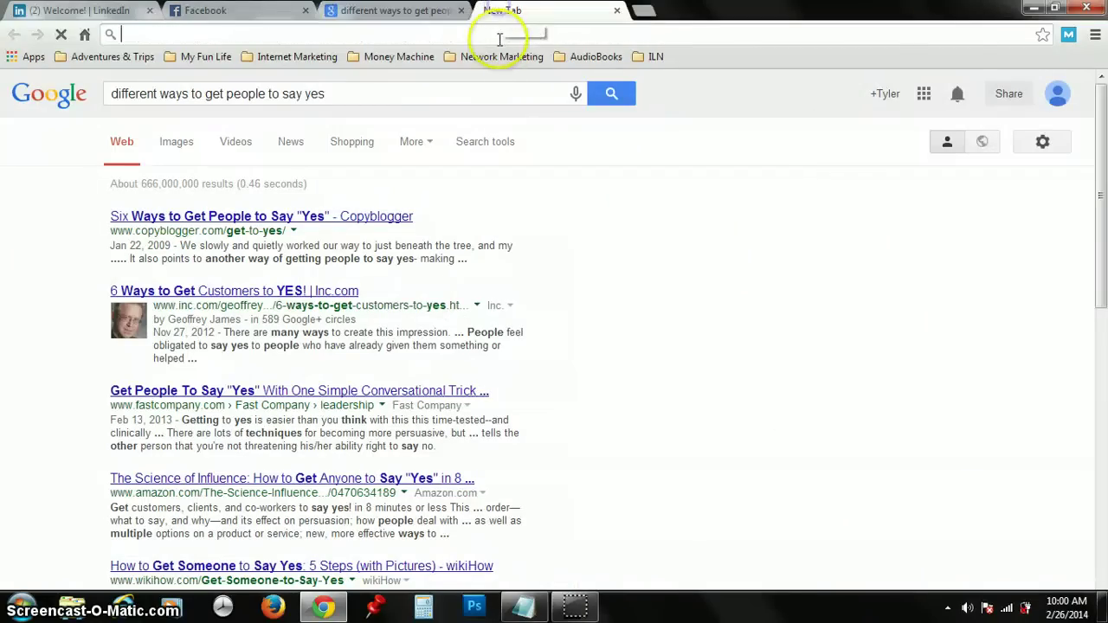
pyautogui.write('fb ma')
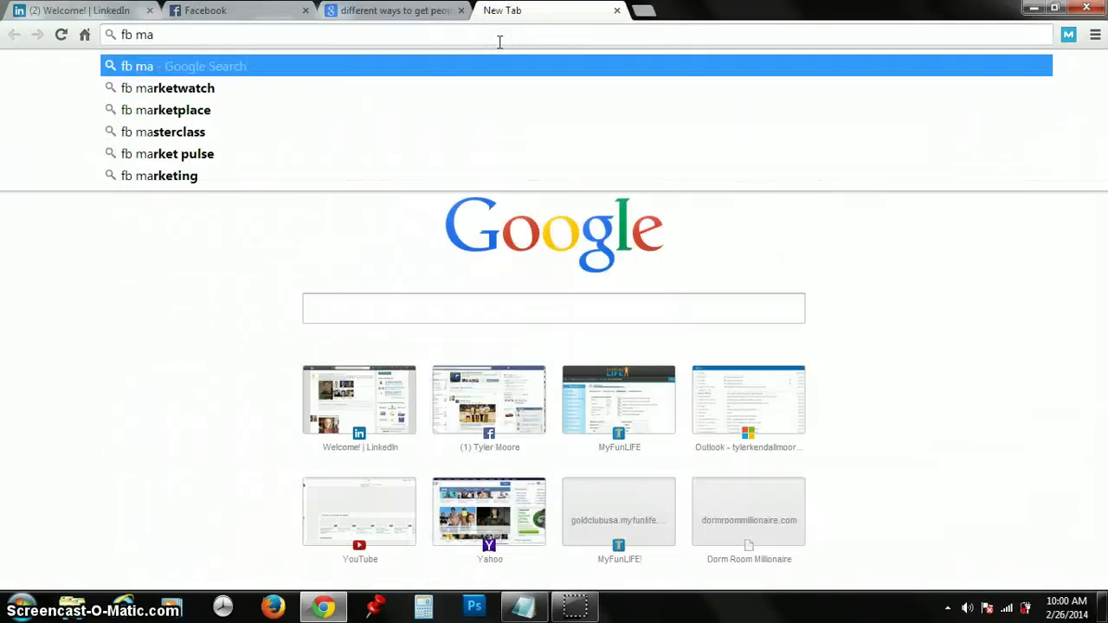
pyautogui.write('rketer pro')
pyautogui.press('Return')
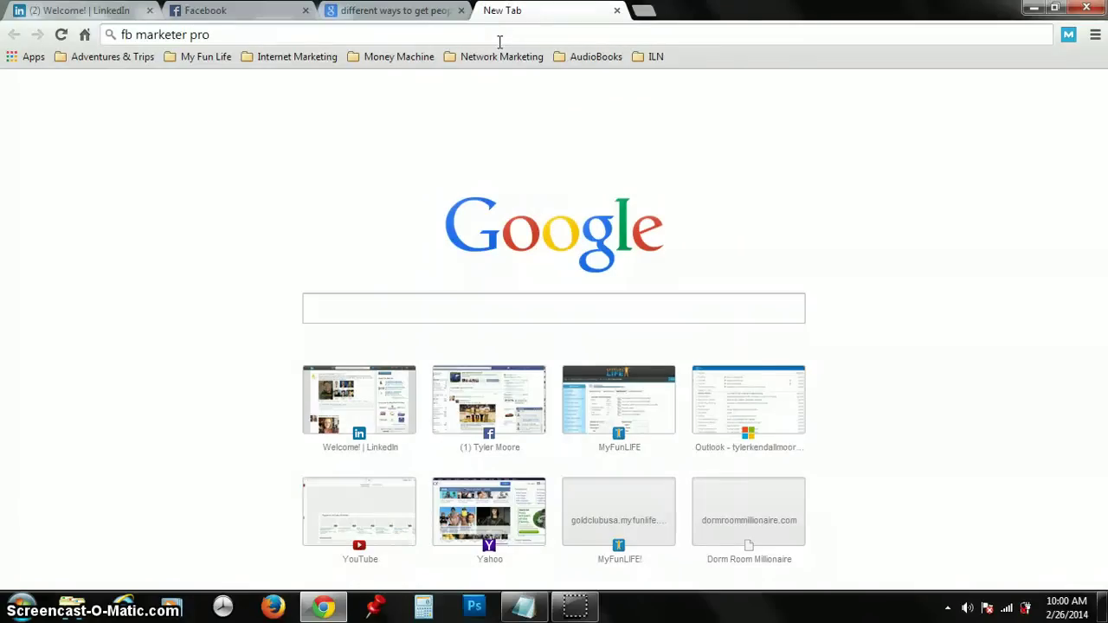